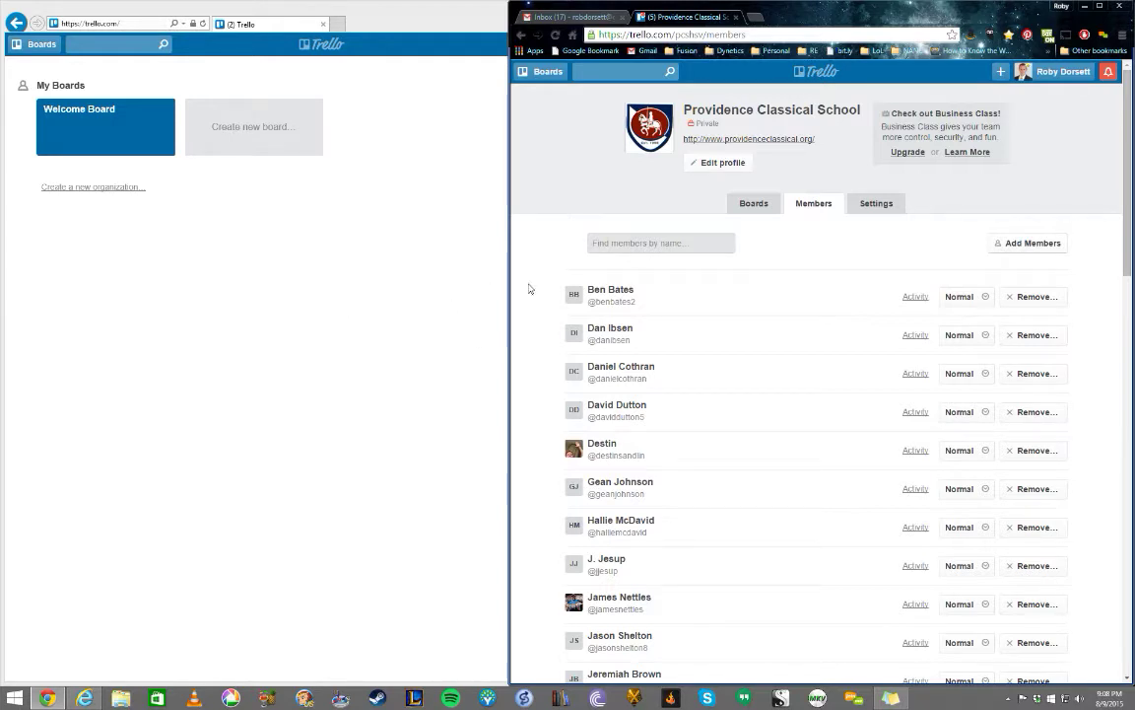
# - Bring the new member's Trello boards window forward and widen it beside the members page
pyautogui.click(387, 187)
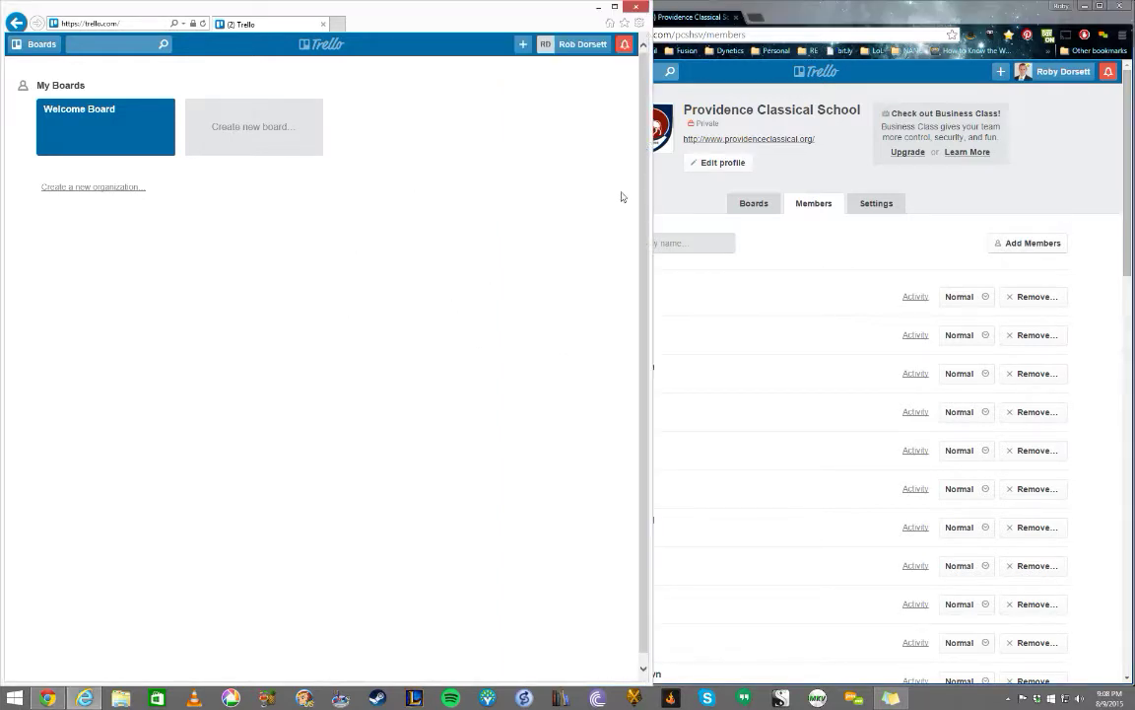
pyautogui.moveTo(648, 206); pyautogui.dragTo(816, 192)
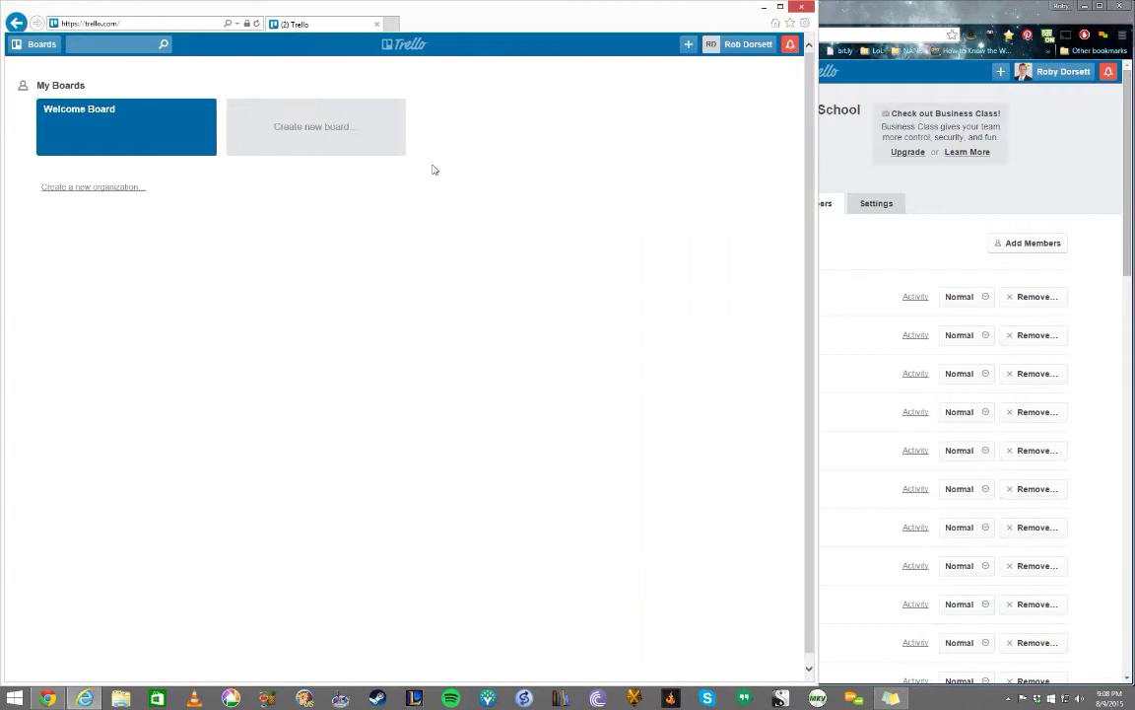
pyautogui.click(744, 44)
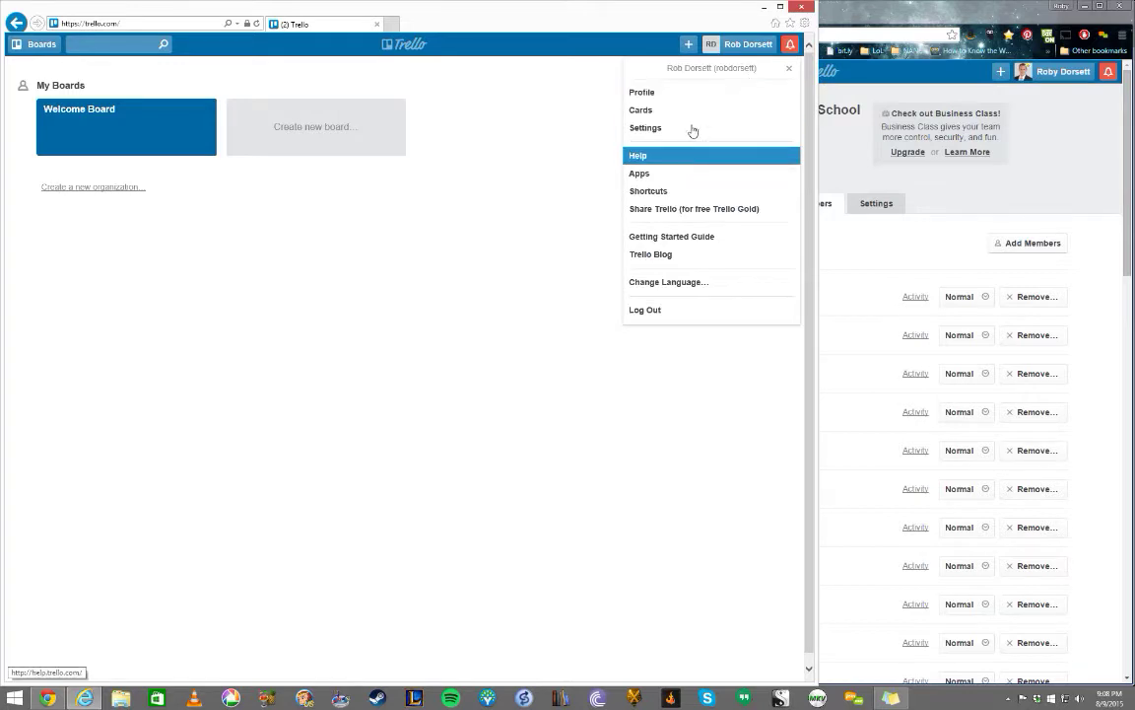
pyautogui.click(549, 191)
pyautogui.click(135, 146)
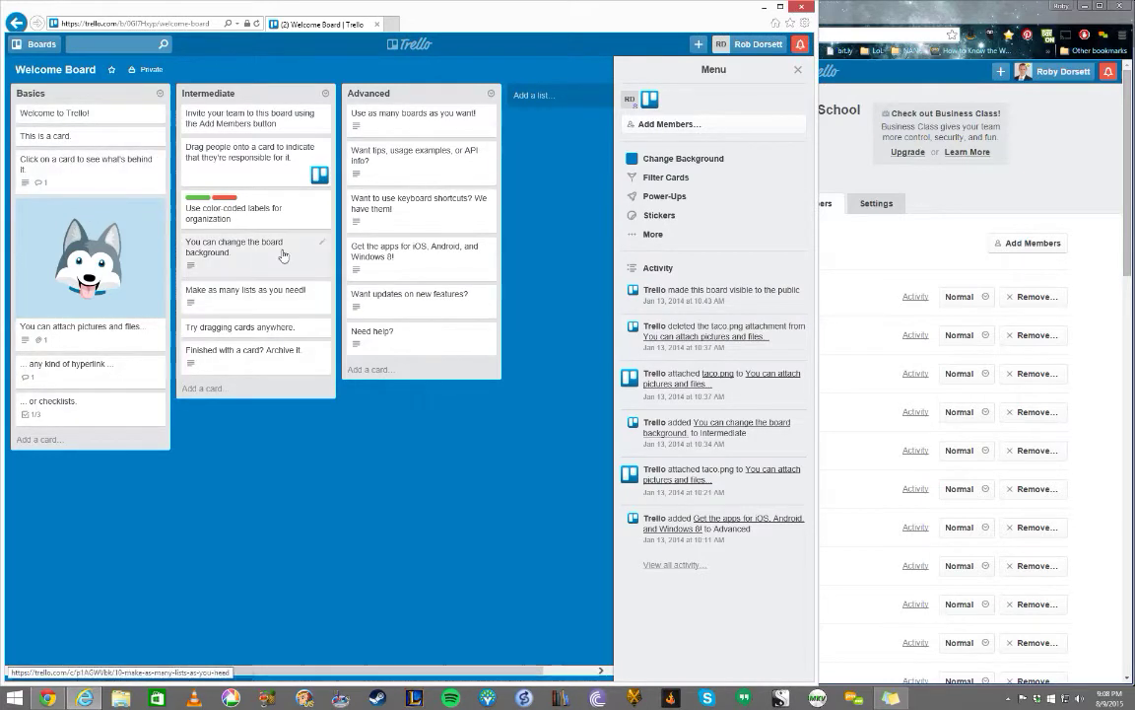
pyautogui.click(16, 23)
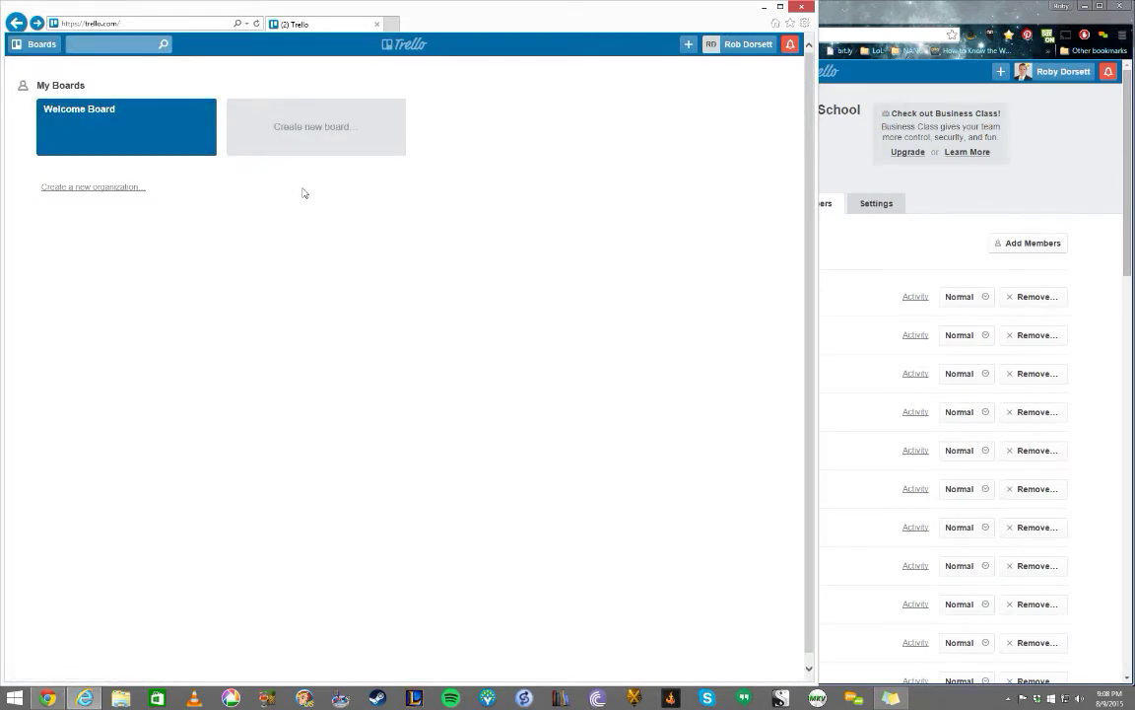
pyautogui.click(735, 43)
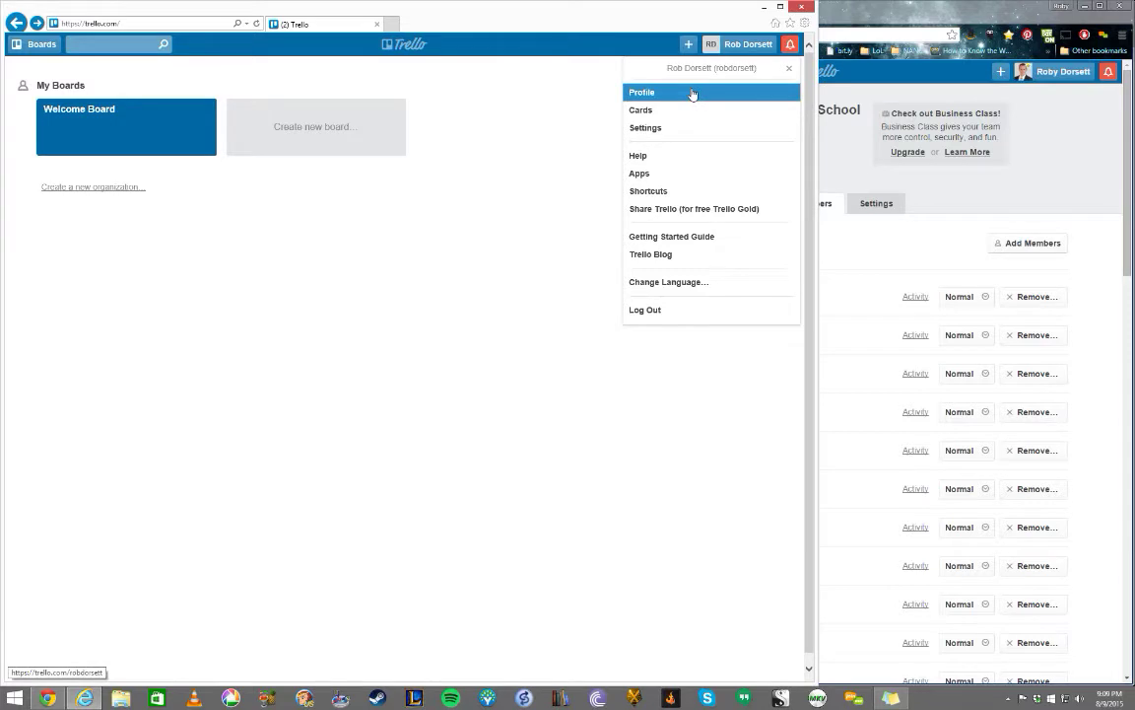
pyautogui.click(693, 93)
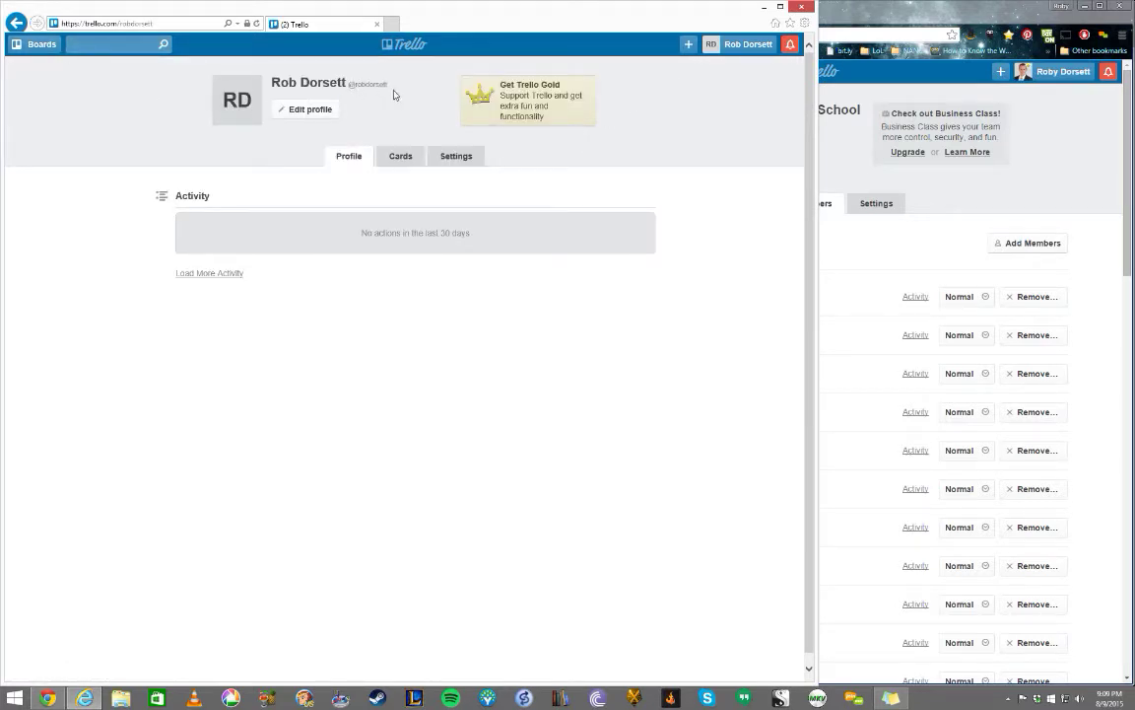
pyautogui.click(15, 22)
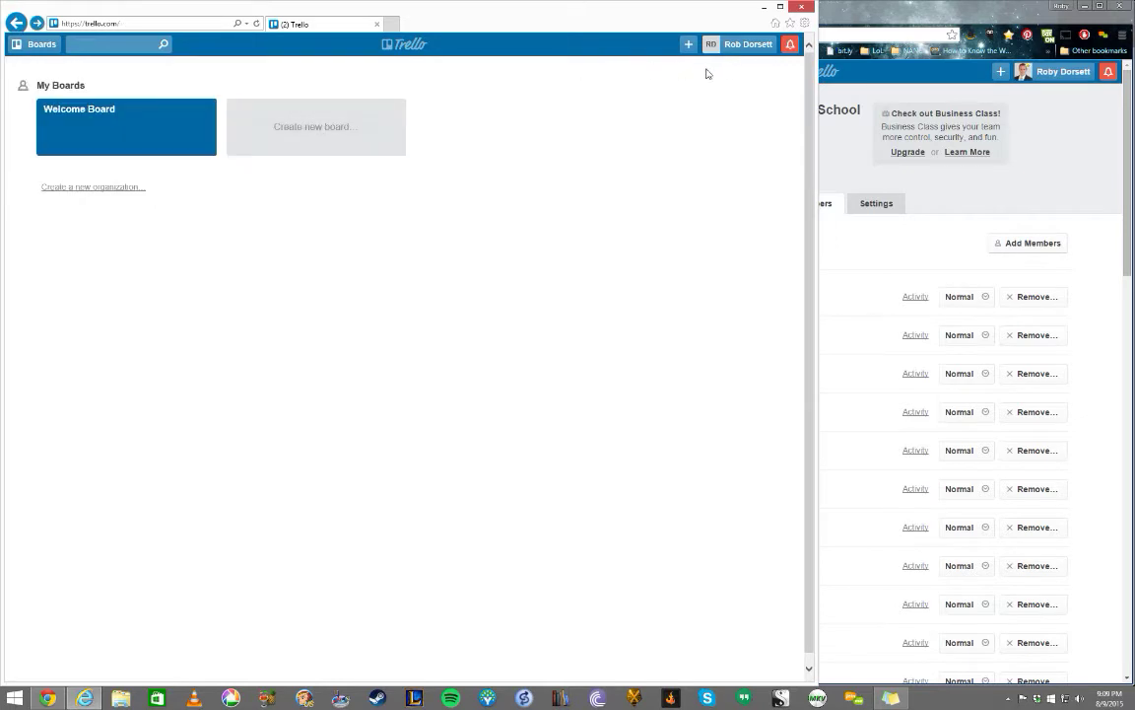
# - Add the new user to Providence Classical School by username, then maximize their Trello window
pyautogui.click(1006, 129)
pyautogui.click(1030, 244)
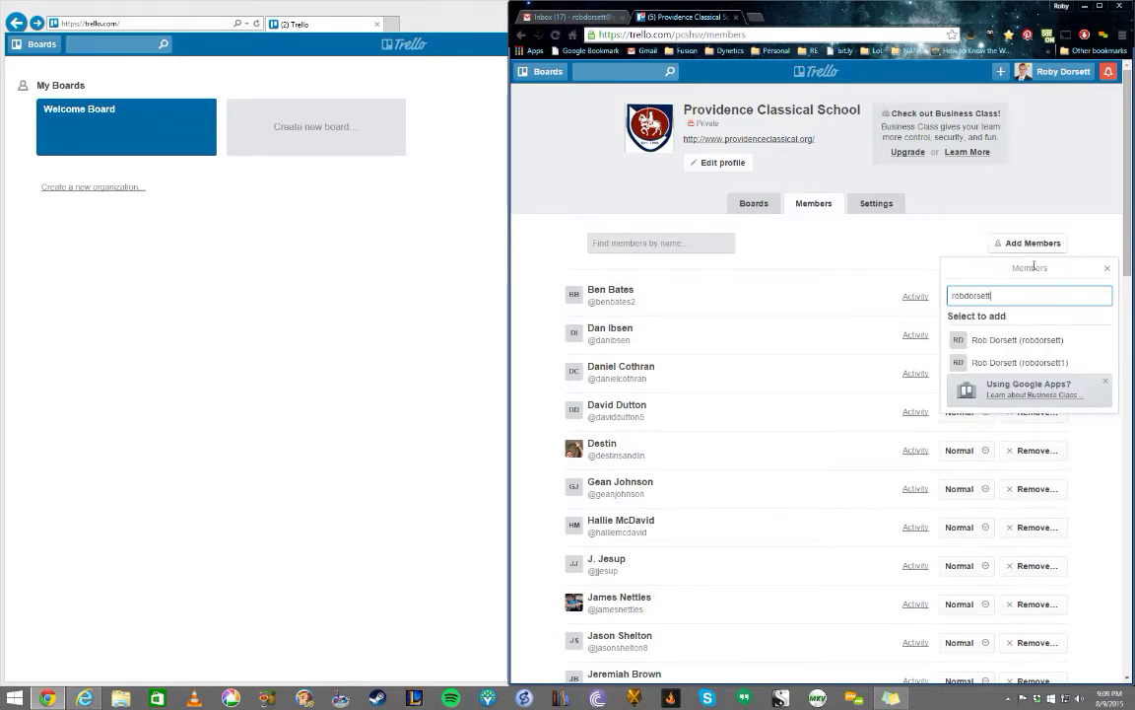
pyautogui.click(1027, 343)
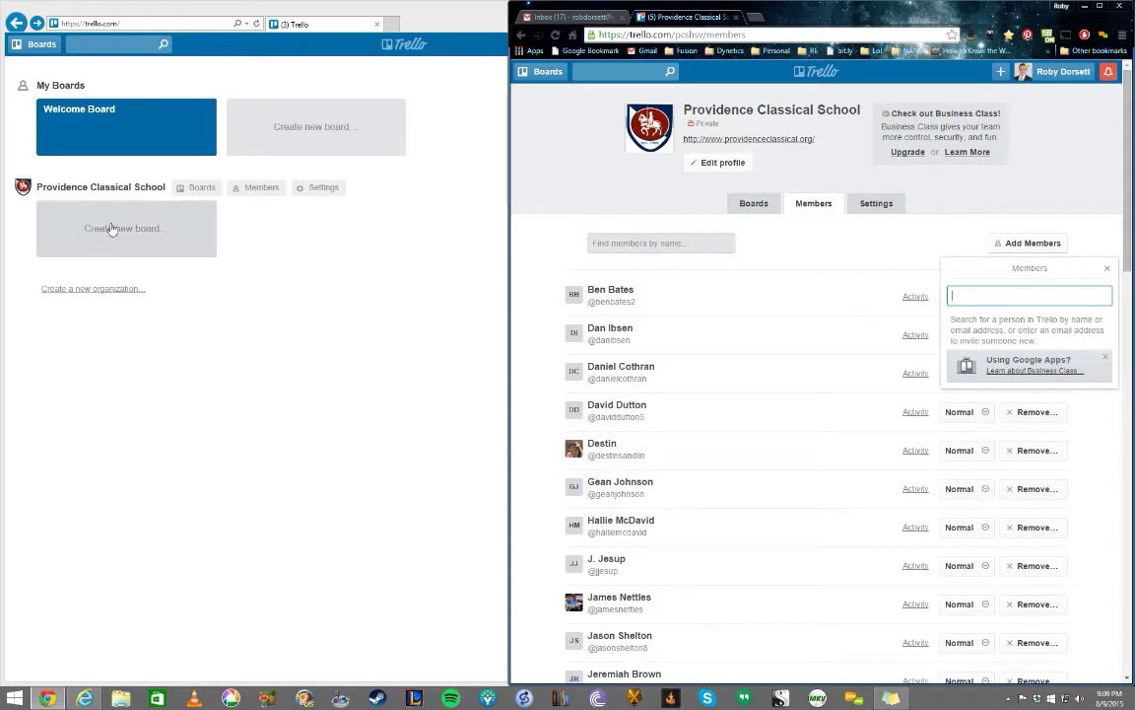
pyautogui.click(467, 204)
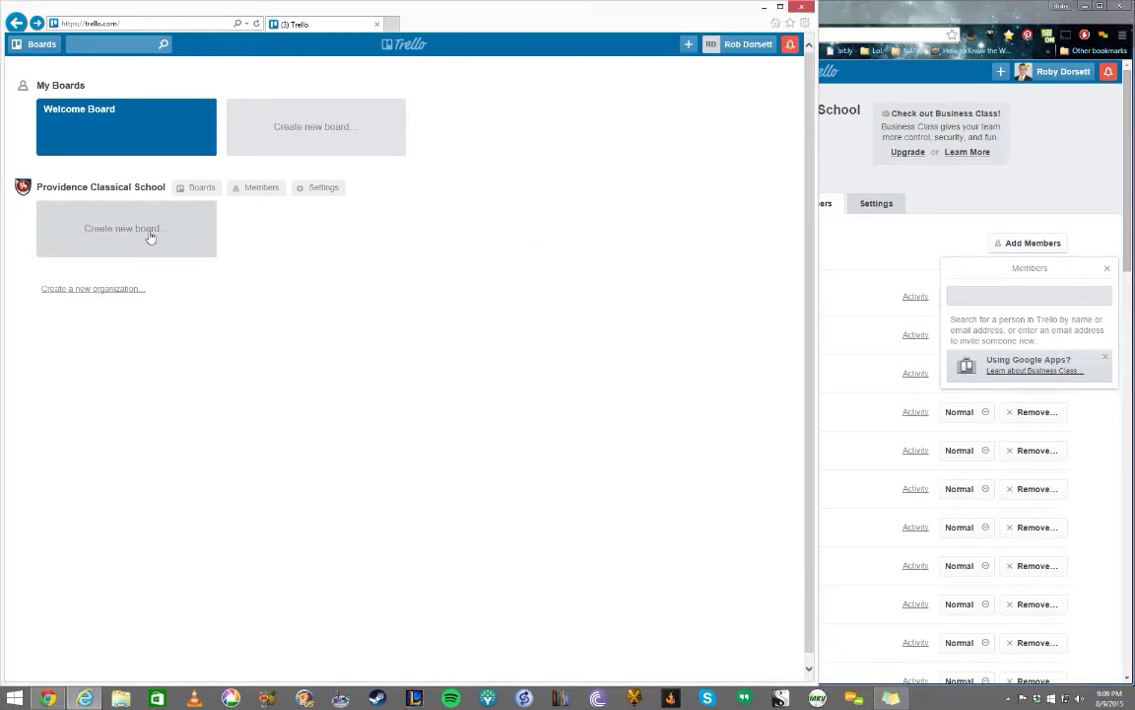
pyautogui.doubleClick(703, 8)
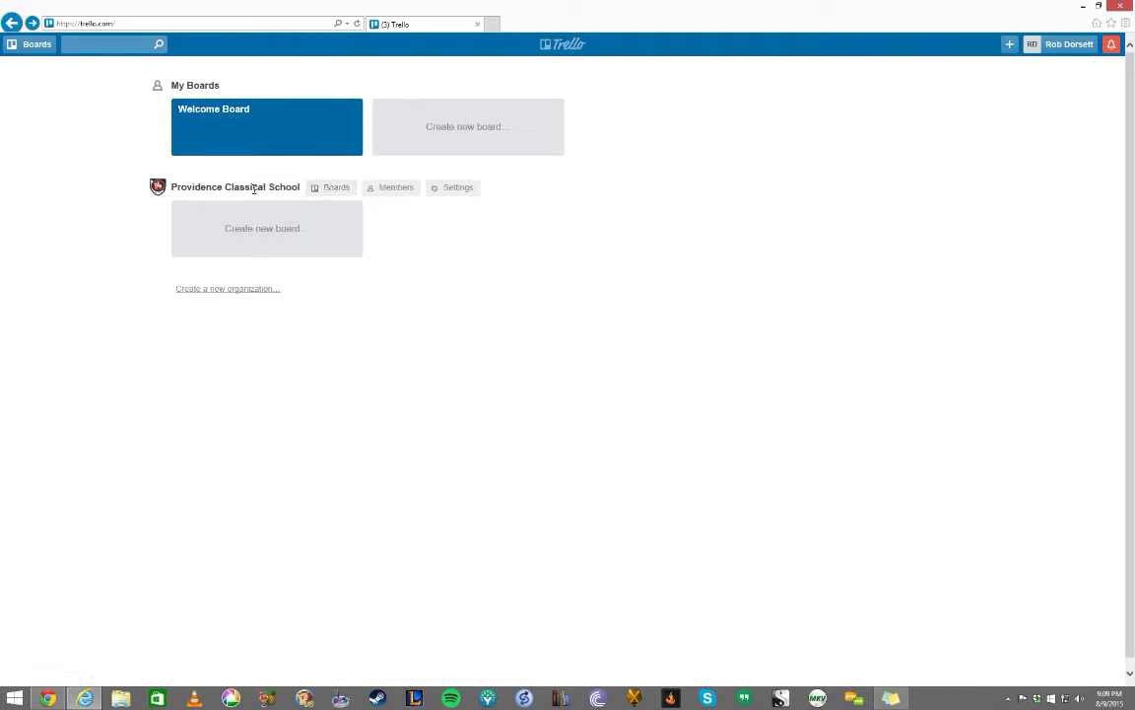
# - Open Providence Classical School's board list and enter the Electrical board
pyautogui.click(327, 197)
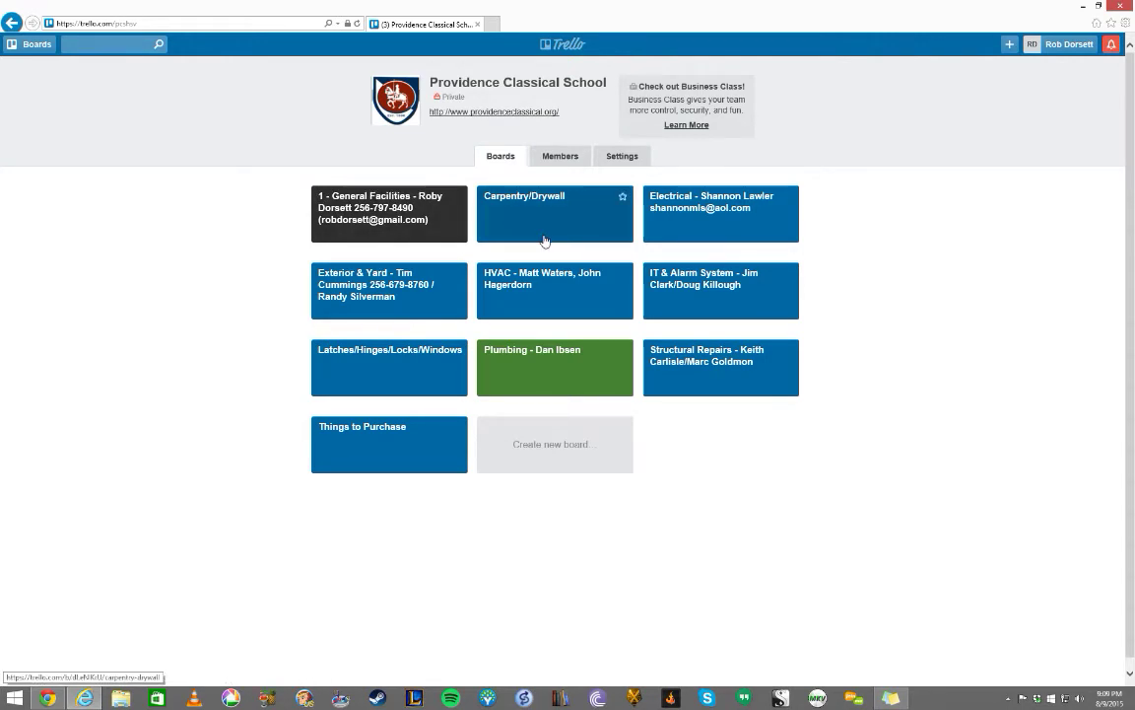
pyautogui.click(676, 229)
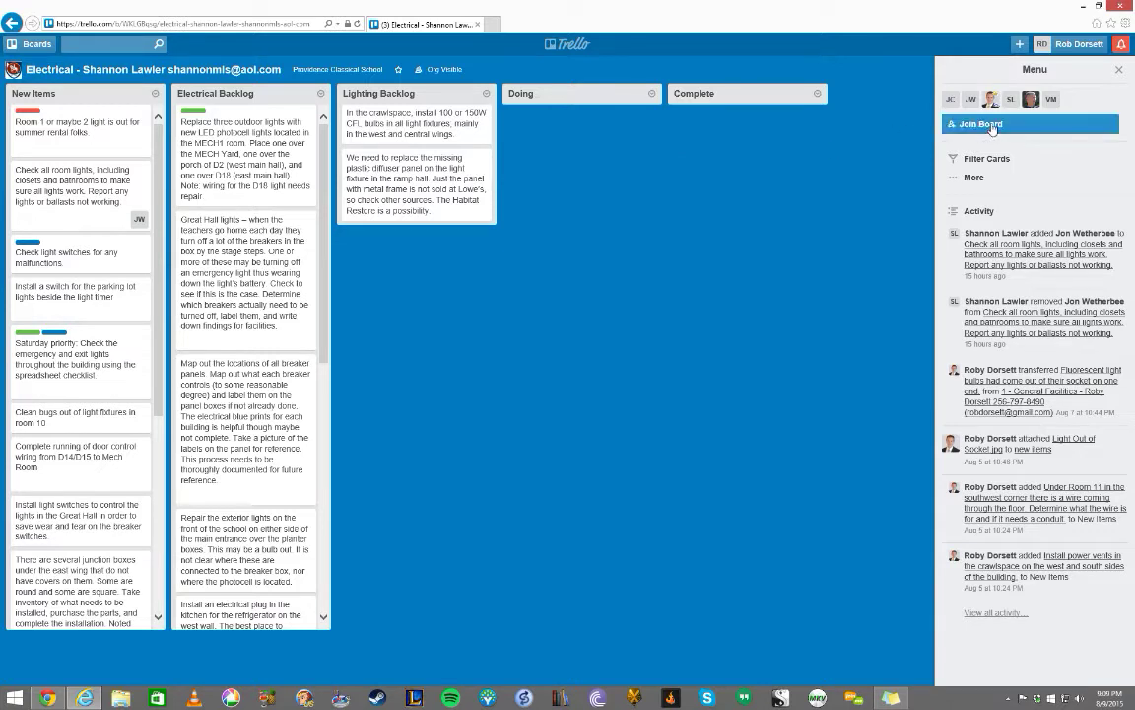
# - Join the Electrical board, peek at the boards list, and return to the organization's boards
pyautogui.click(1119, 69)
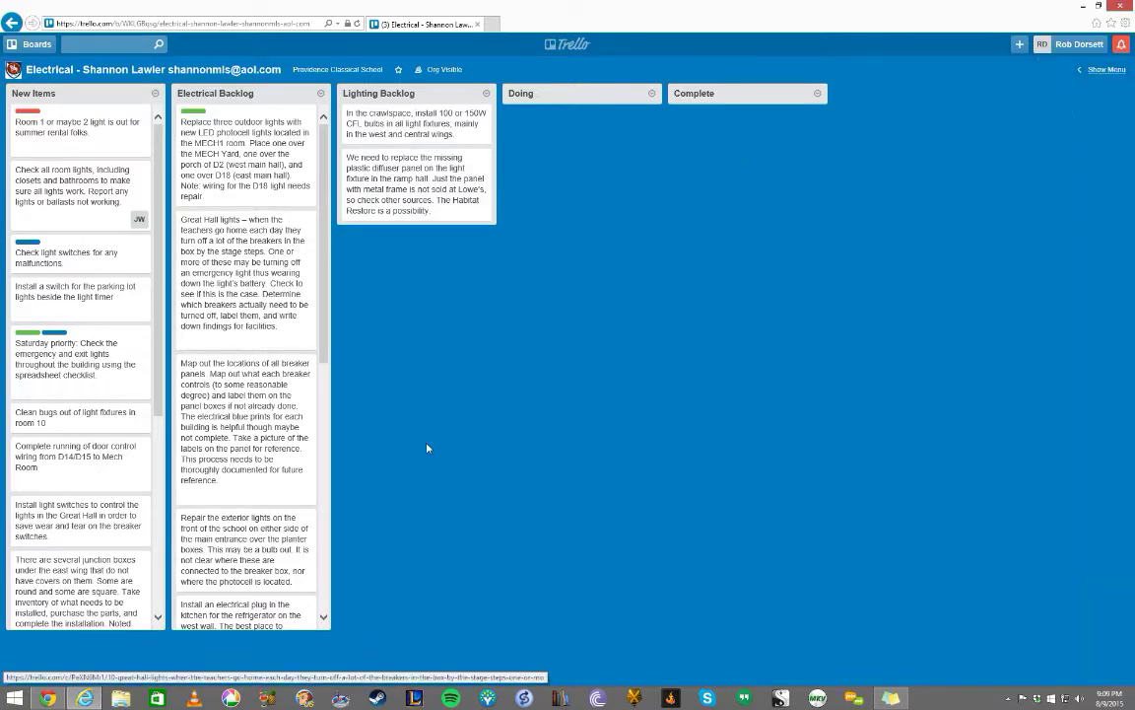
pyautogui.click(1105, 70)
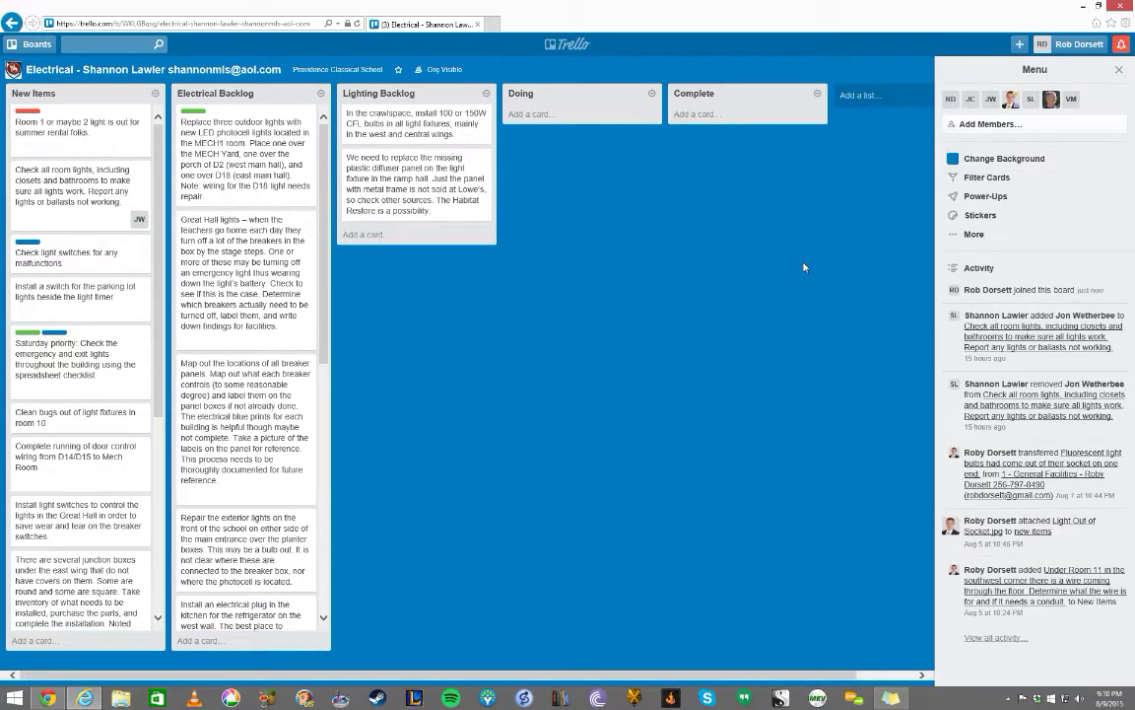
pyautogui.click(30, 43)
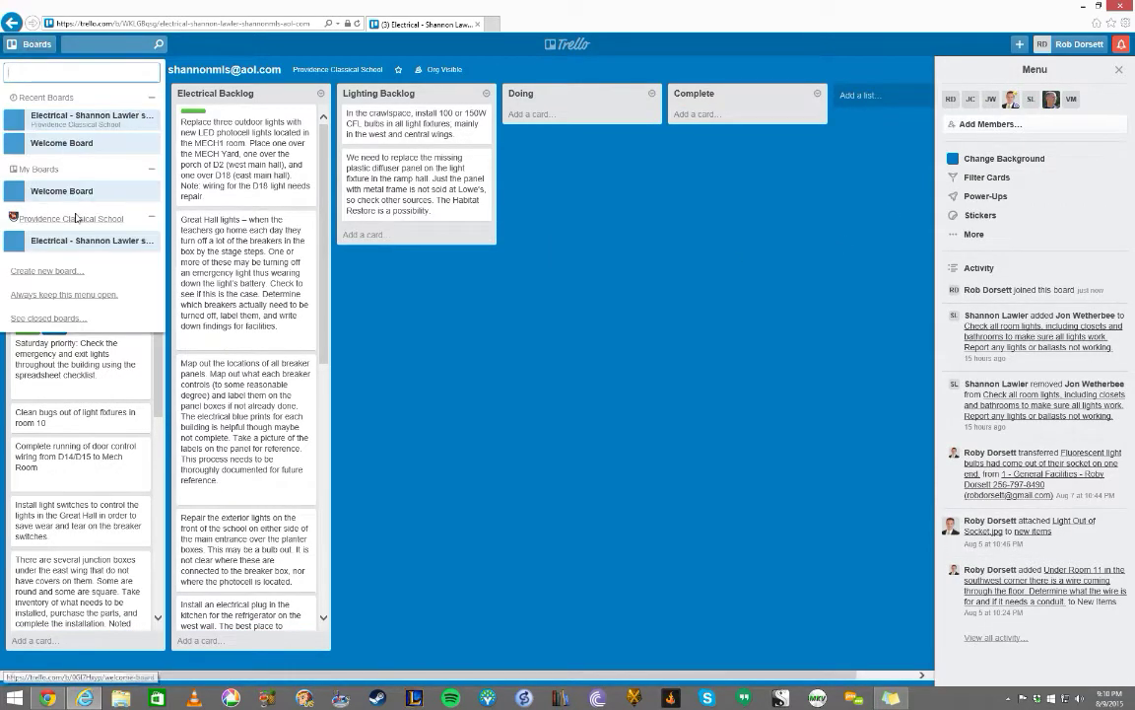
pyautogui.click(647, 212)
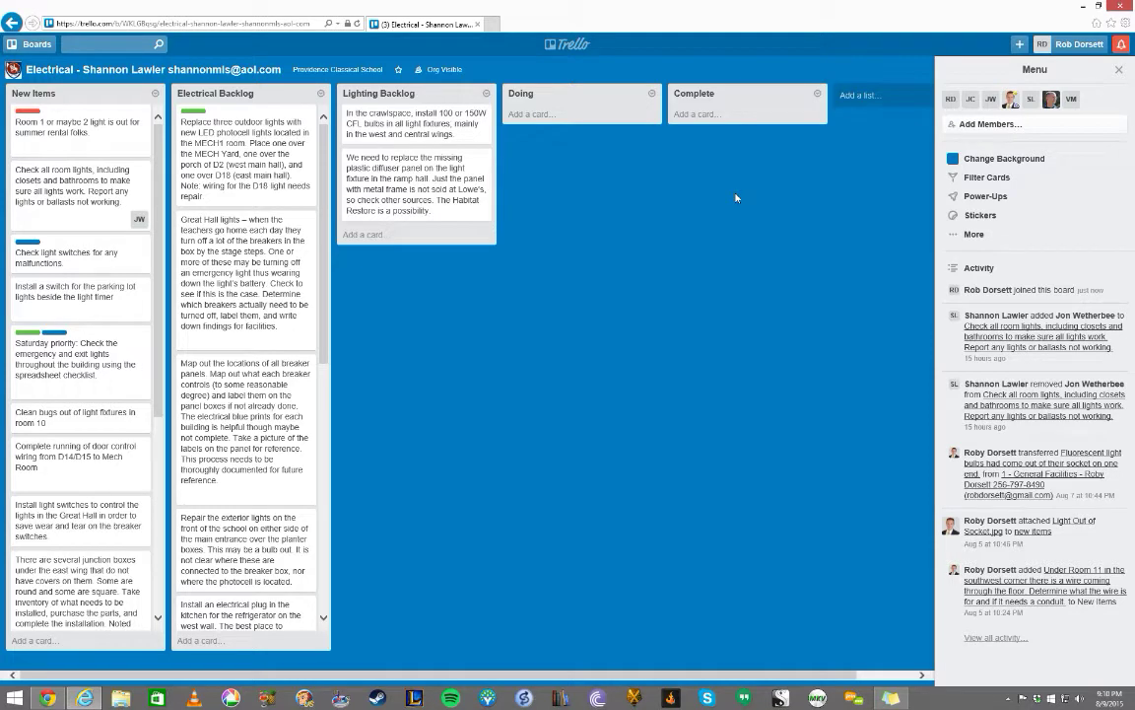
pyautogui.click(12, 22)
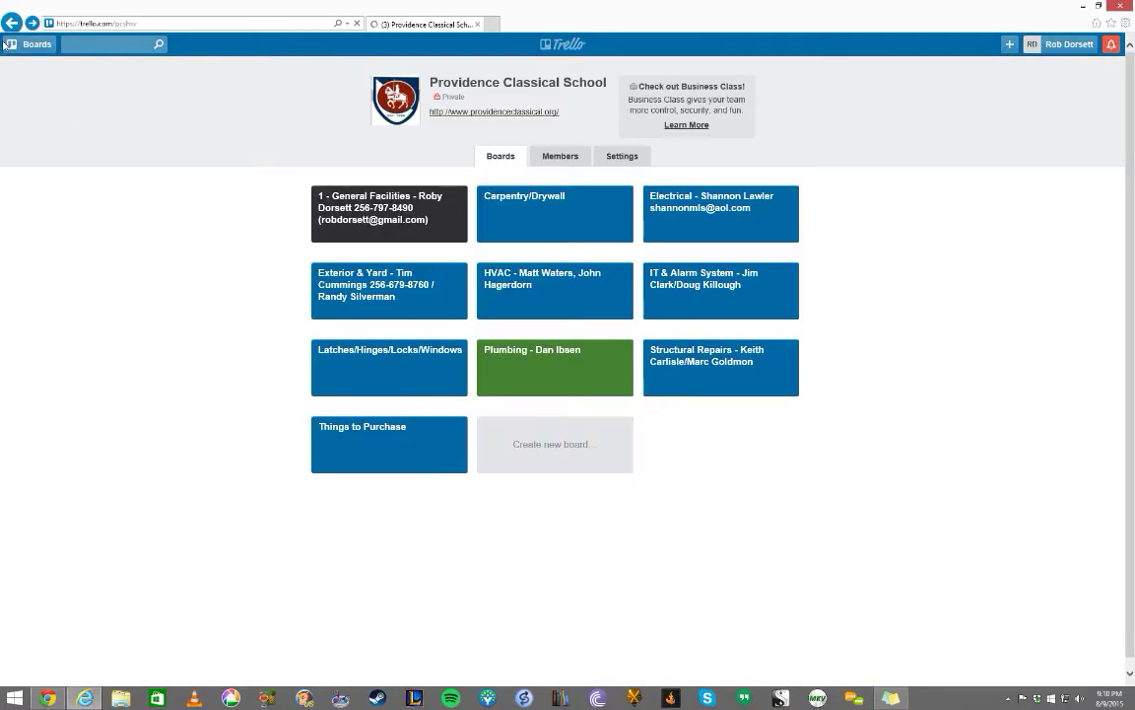
# - Open the General Facilities board, join it, and hide the board menu
pyautogui.click(345, 193)
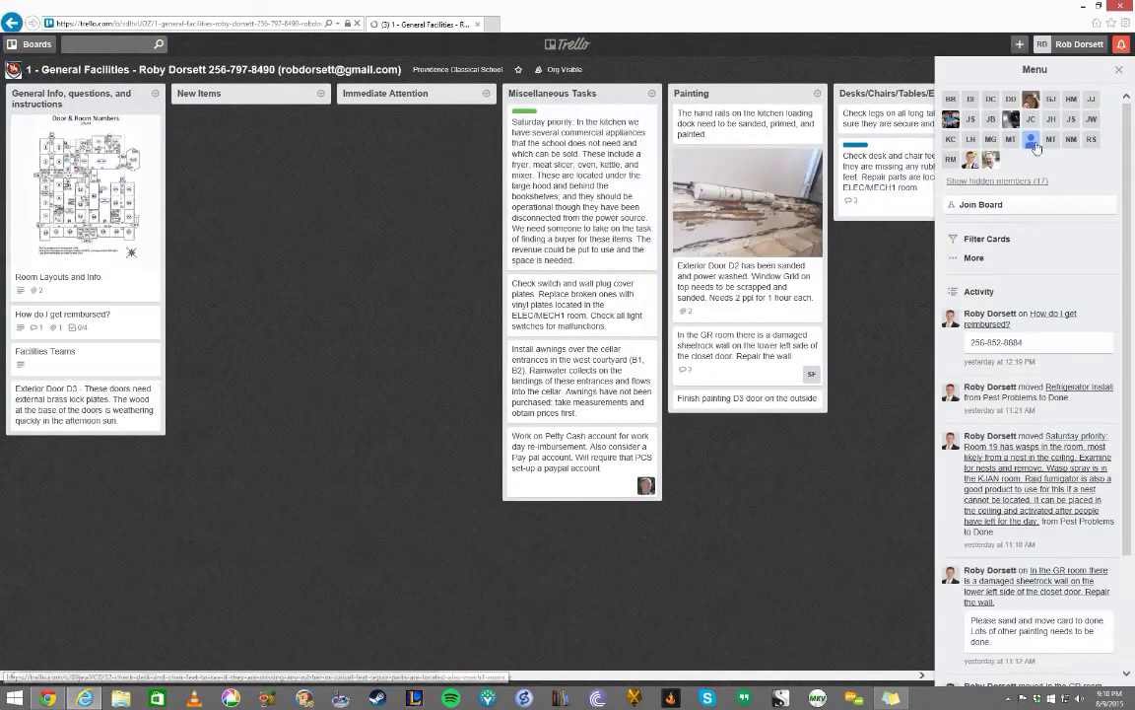
pyautogui.click(983, 204)
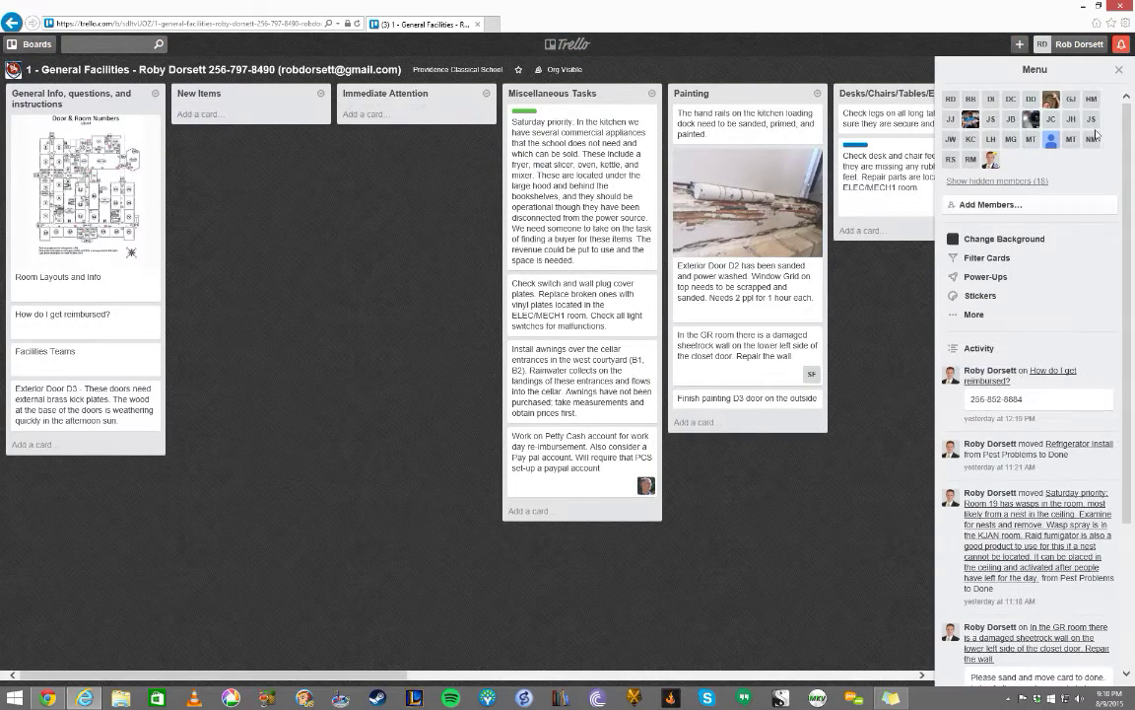
pyautogui.click(1119, 69)
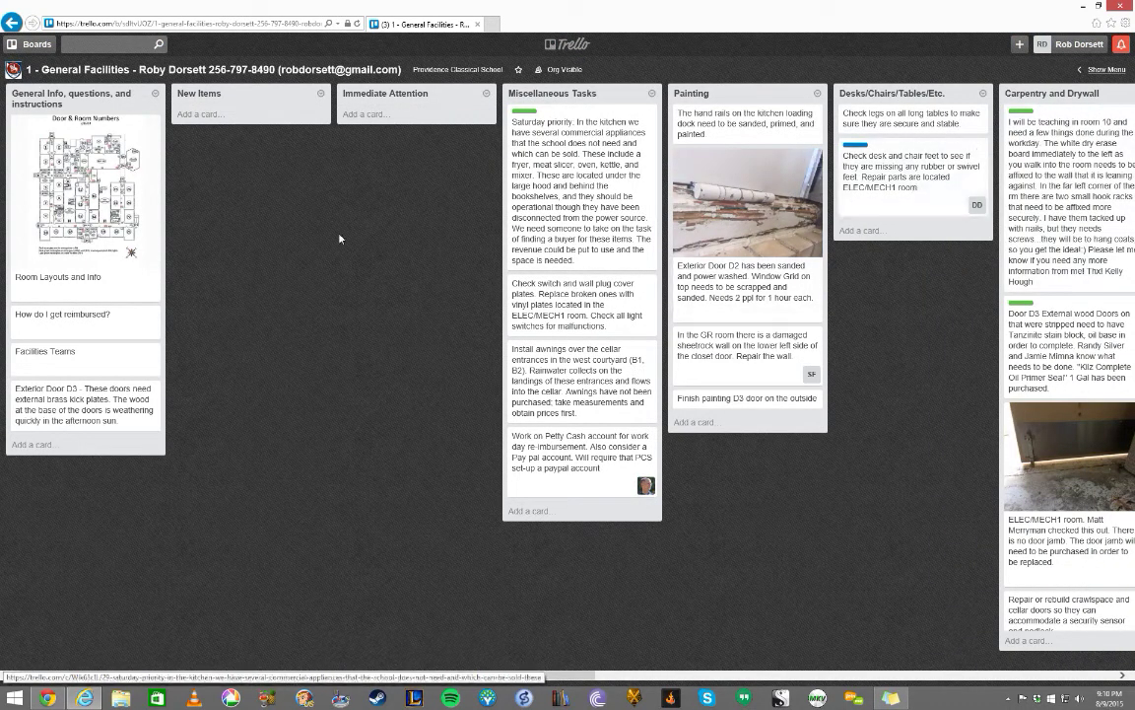
# - Browse the Room Layouts and Info map, the reimbursement card and the Facilities Teams card
pyautogui.click(105, 178)
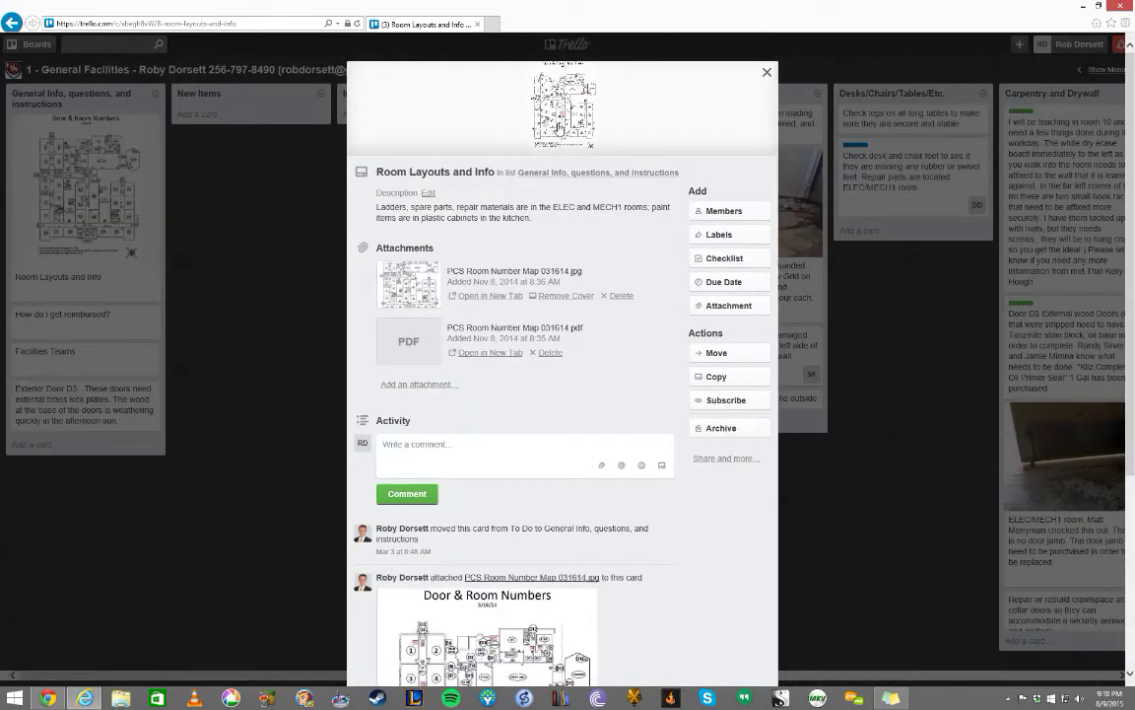
pyautogui.click(558, 128)
pyautogui.scroll(-5, 562, 355)
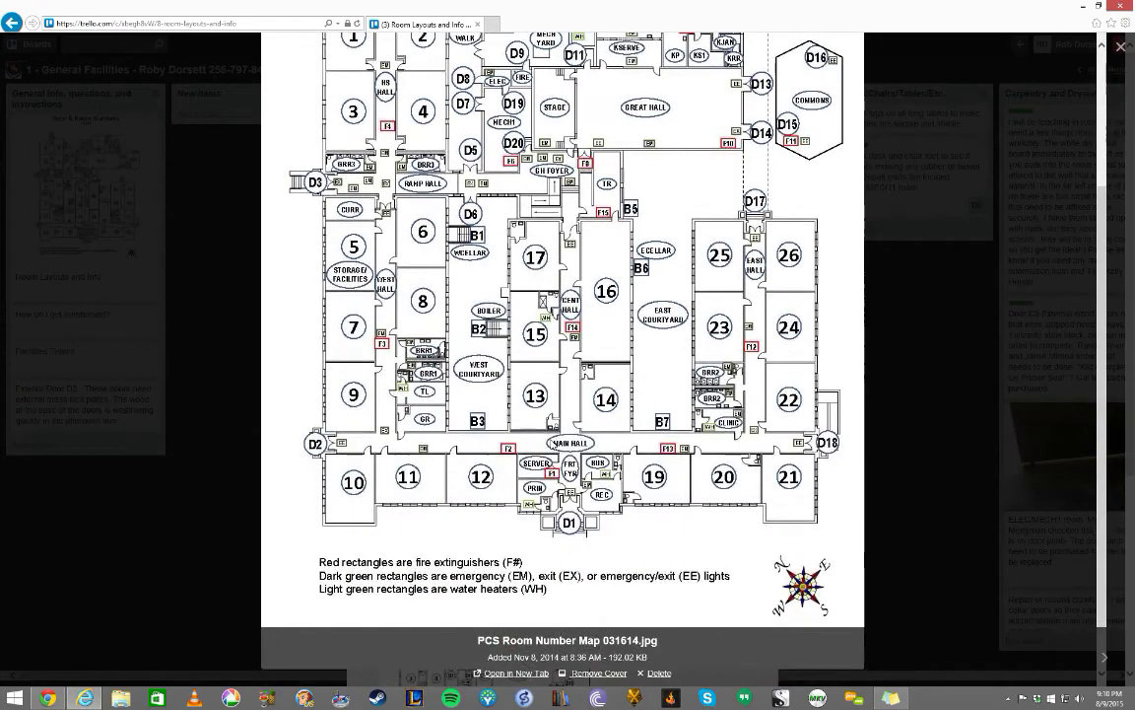
pyautogui.scroll(5, 562, 355)
pyautogui.click(208, 333)
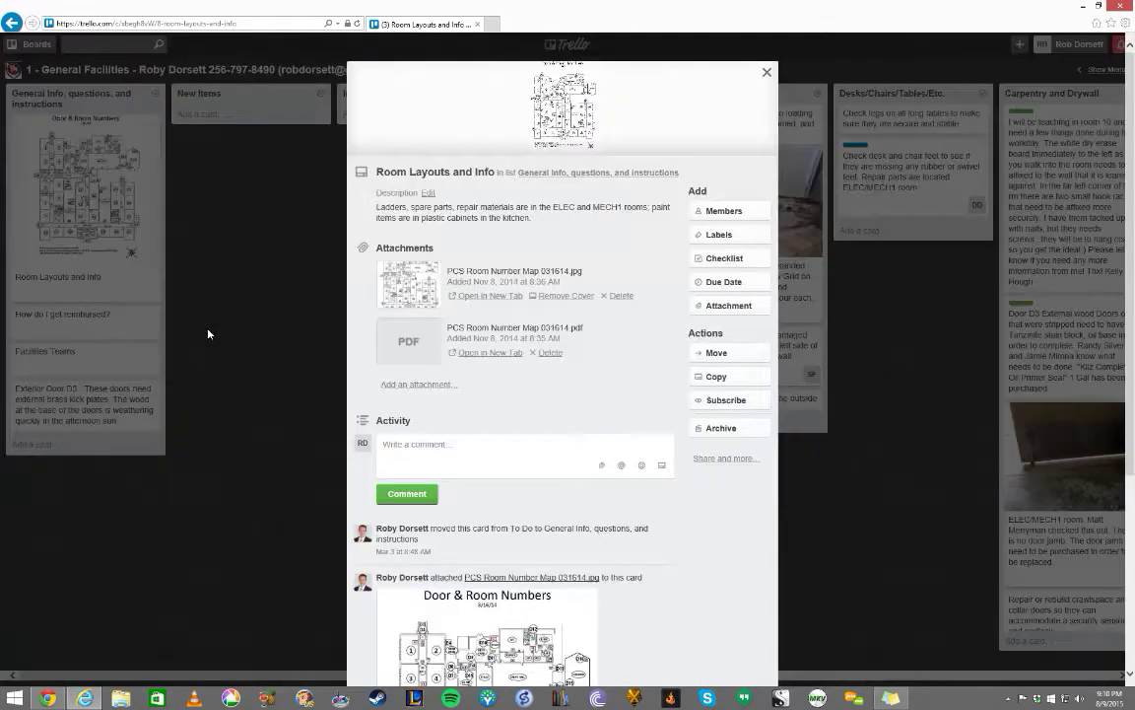
pyautogui.click(250, 304)
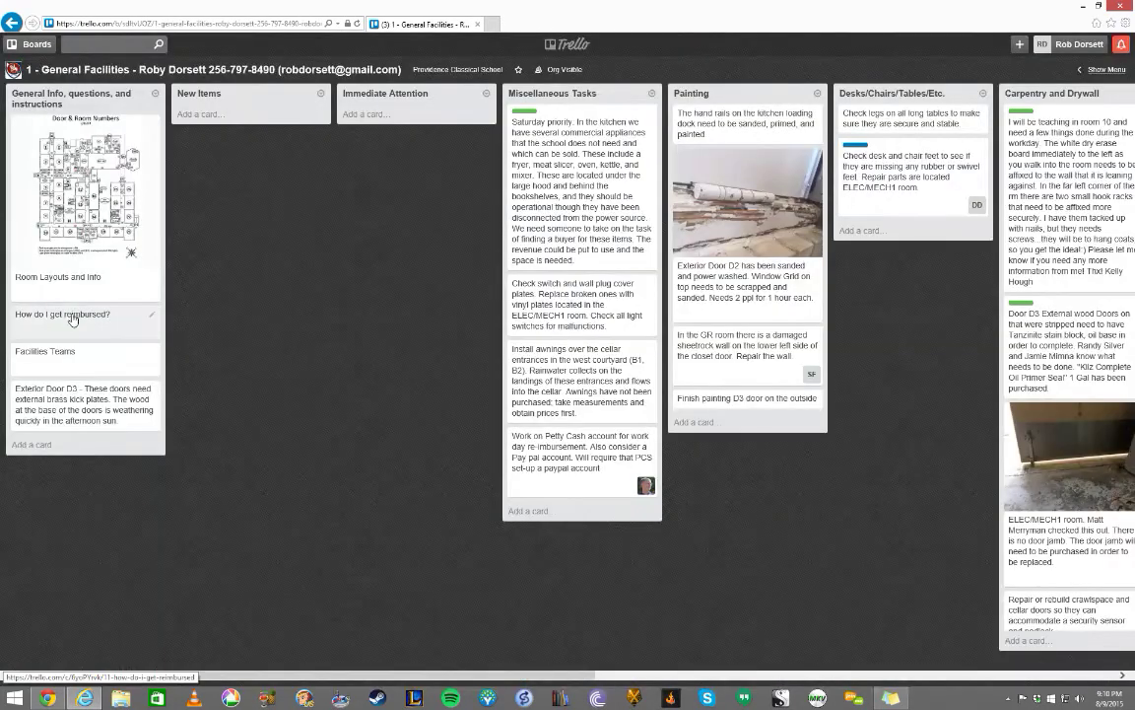
pyautogui.click(84, 314)
pyautogui.click(257, 315)
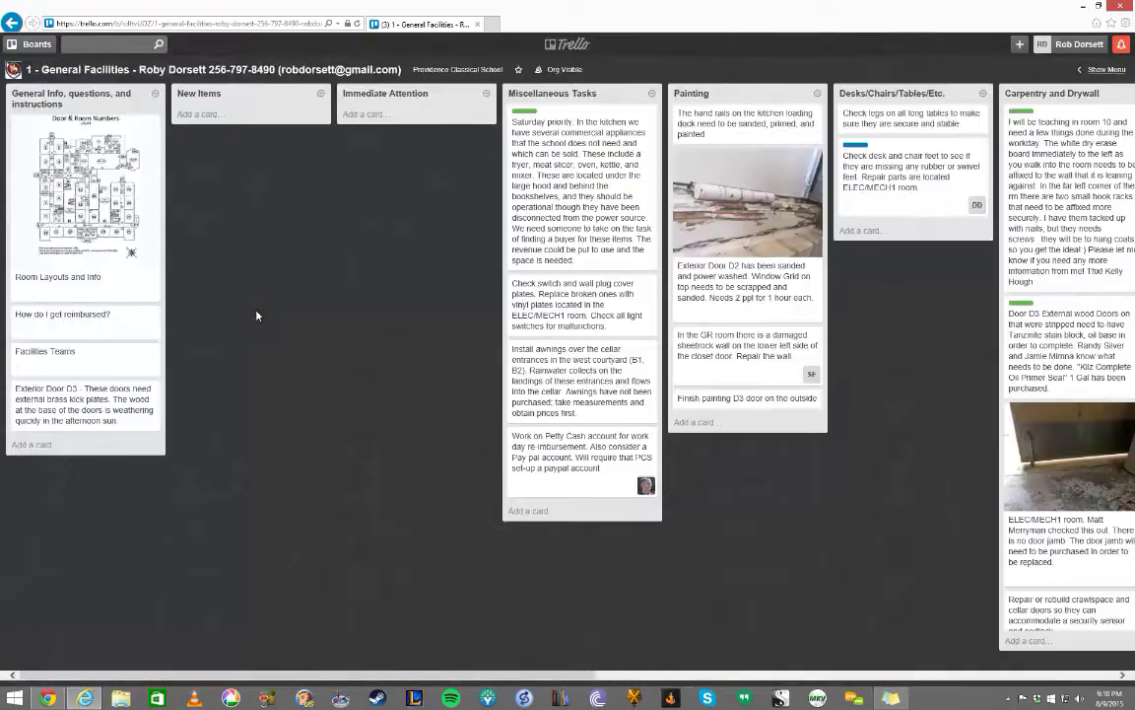
pyautogui.click(59, 351)
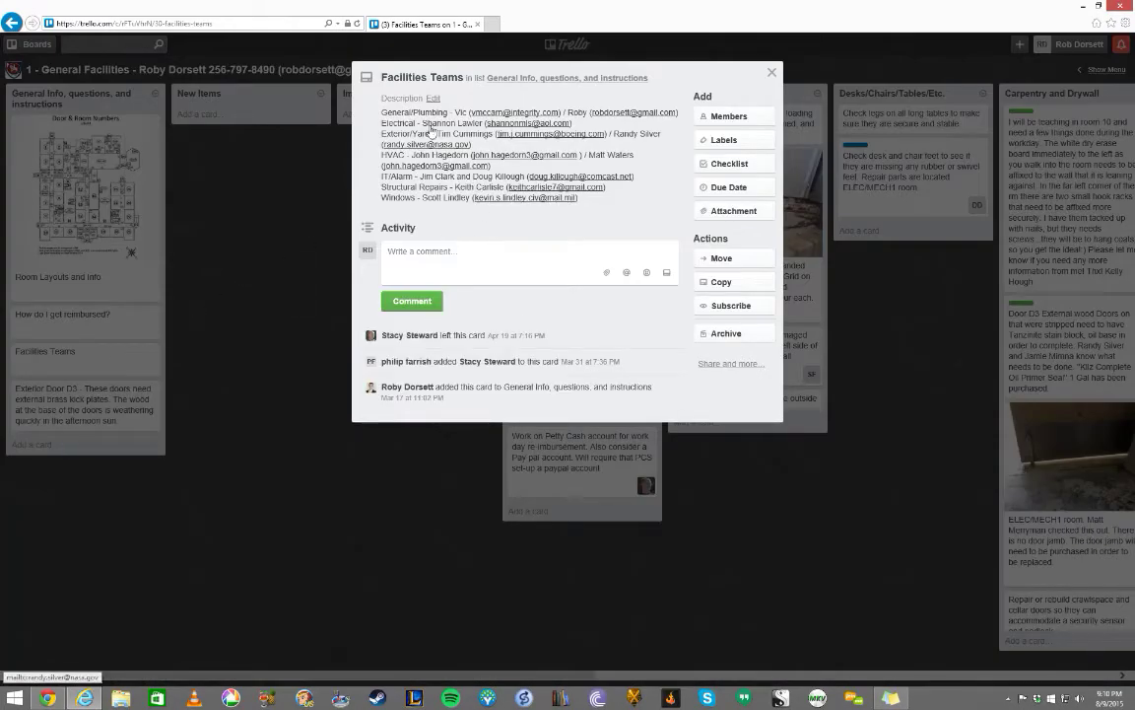
pyautogui.click(240, 330)
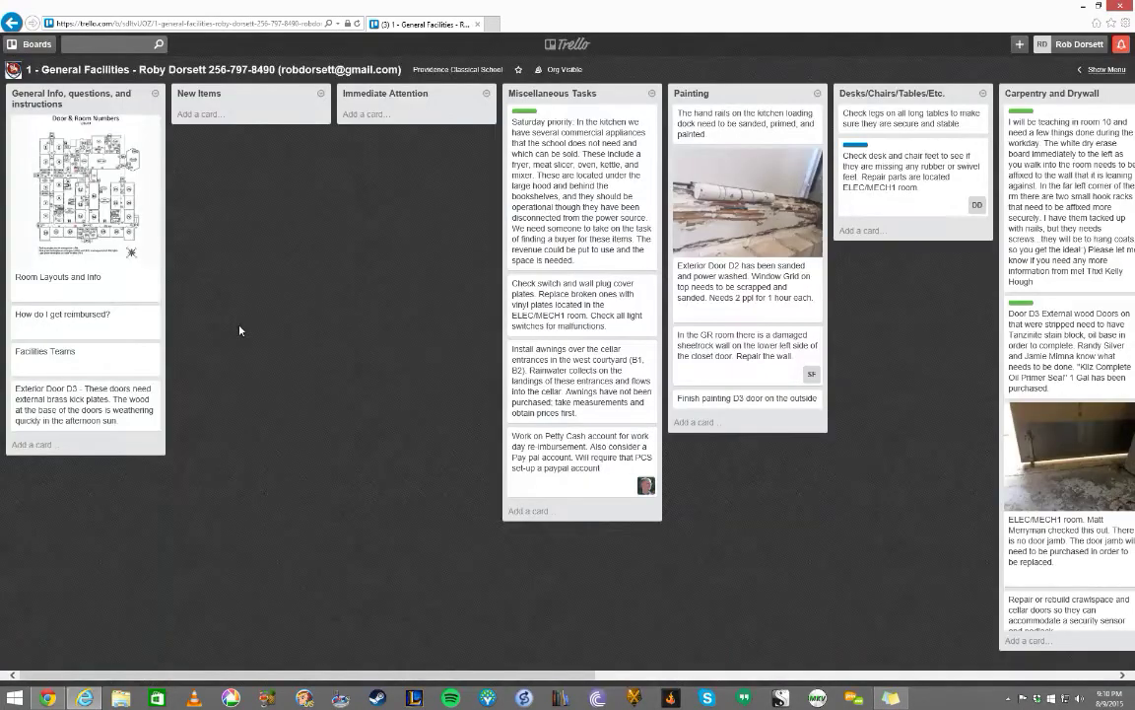
# - Return to the Providence Classical School organization page listing all its boards
pyautogui.click(7, 30)
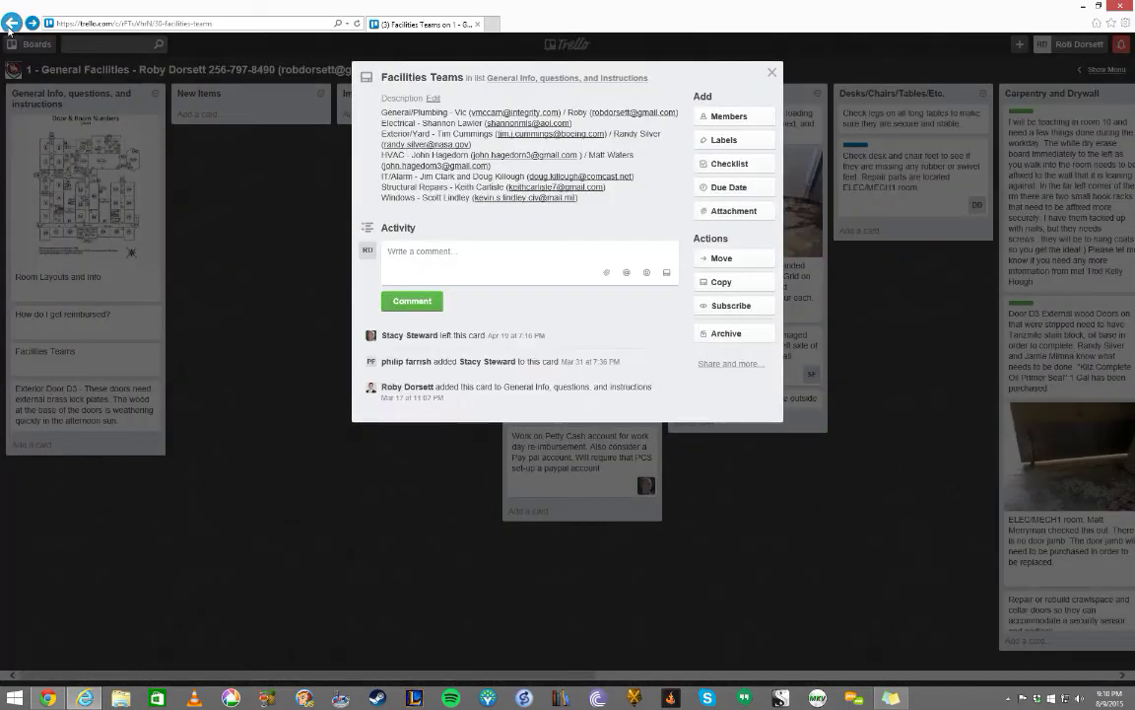
pyautogui.click(264, 207)
pyautogui.click(448, 69)
pyautogui.click(409, 116)
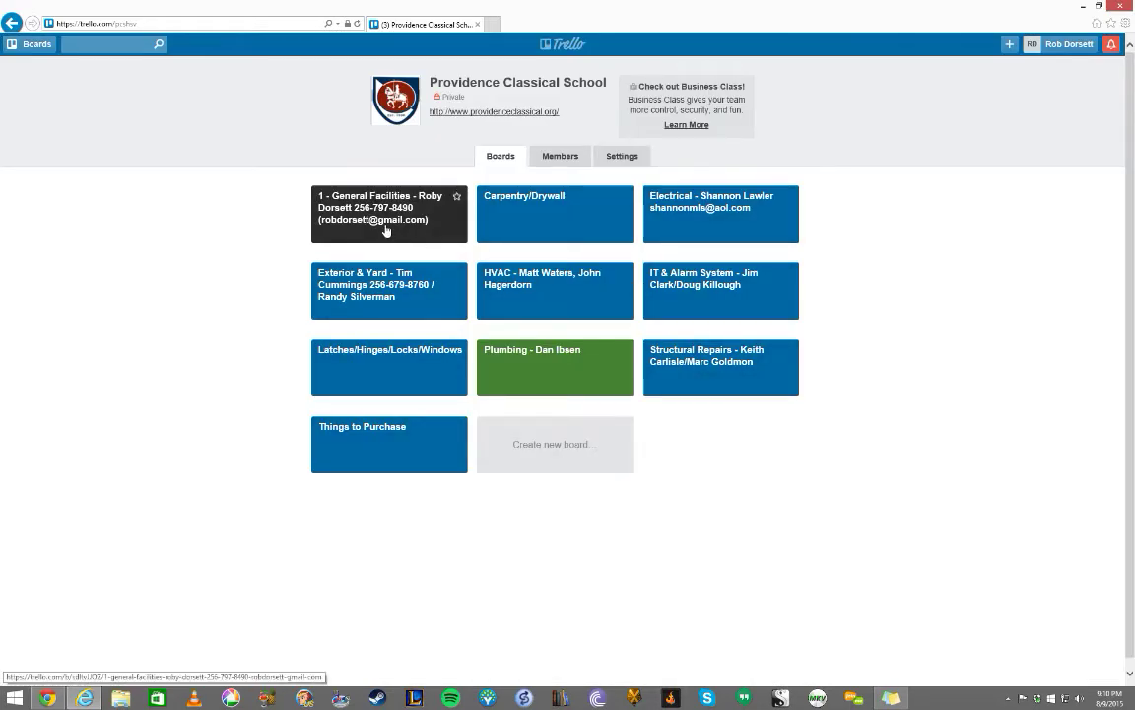
# - Move the crawlspace CFL bulbs card from Lighting Backlog to Doing and comment 'Completed this task.'
pyautogui.click(685, 236)
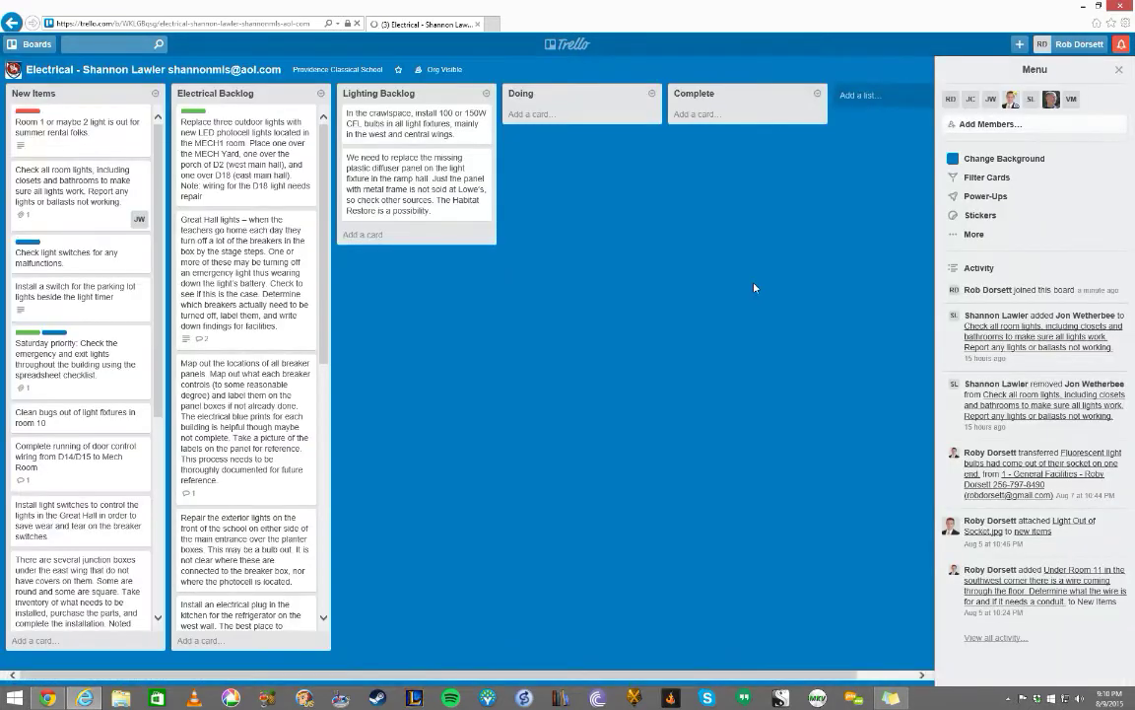
pyautogui.moveTo(424, 133); pyautogui.dragTo(562, 133)
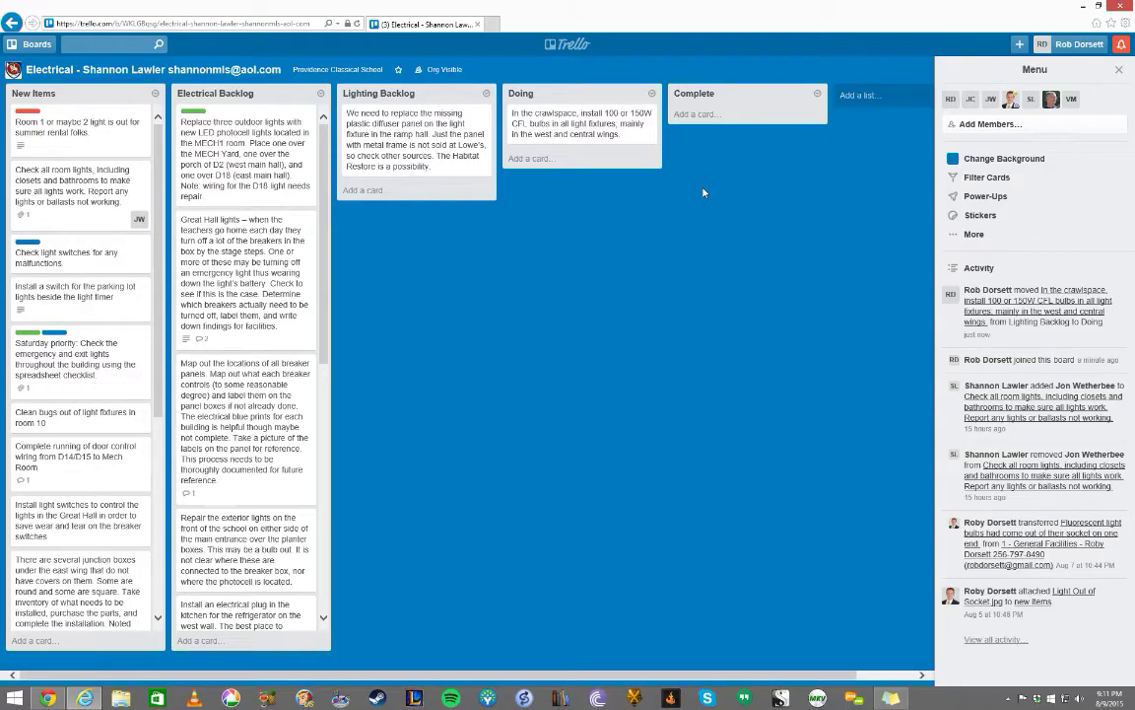
pyautogui.click(603, 136)
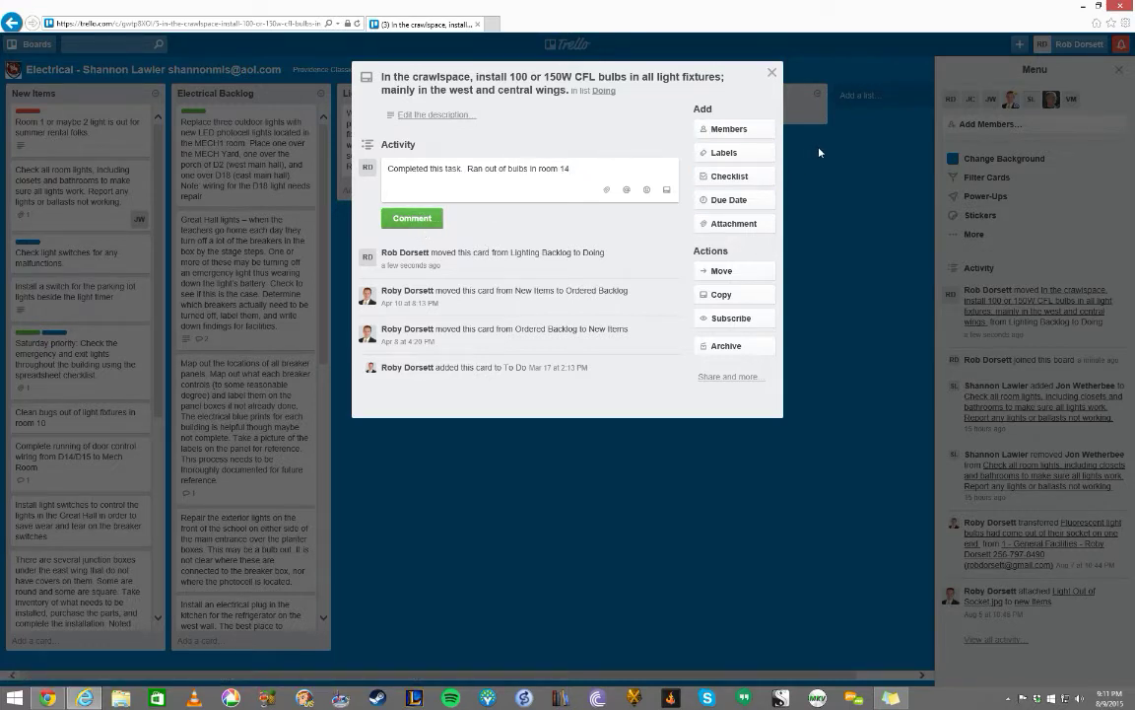
pyautogui.moveTo(580, 177); pyautogui.dragTo(474, 178)
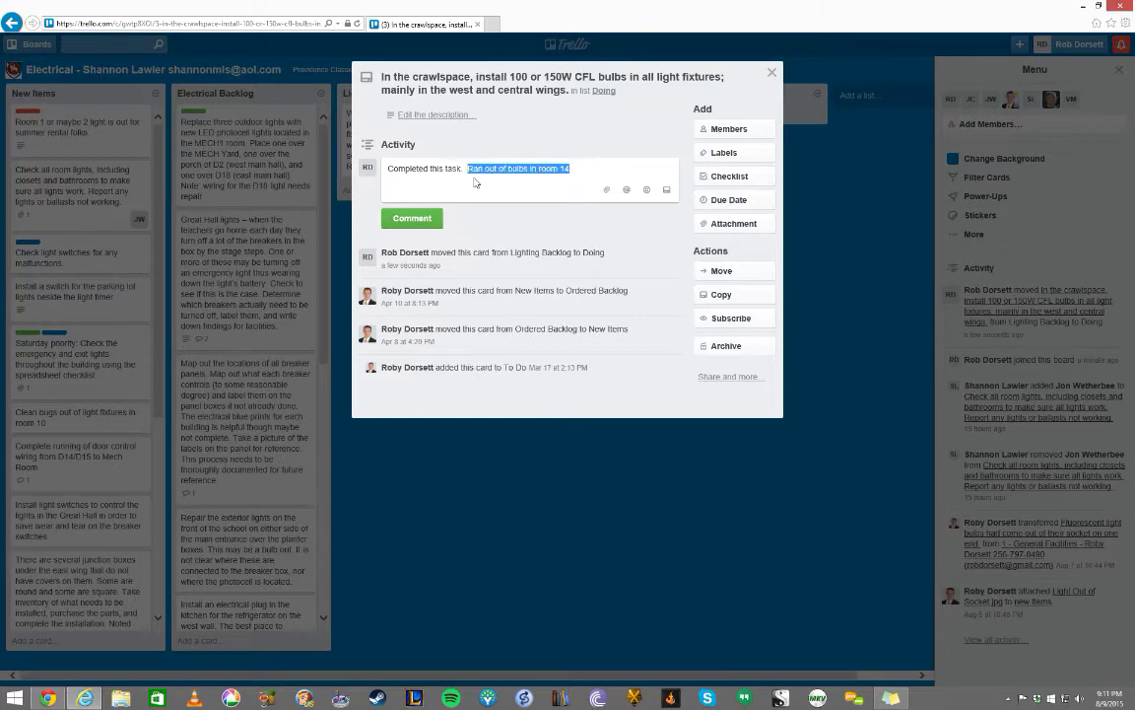
pyautogui.press('BackSpace')
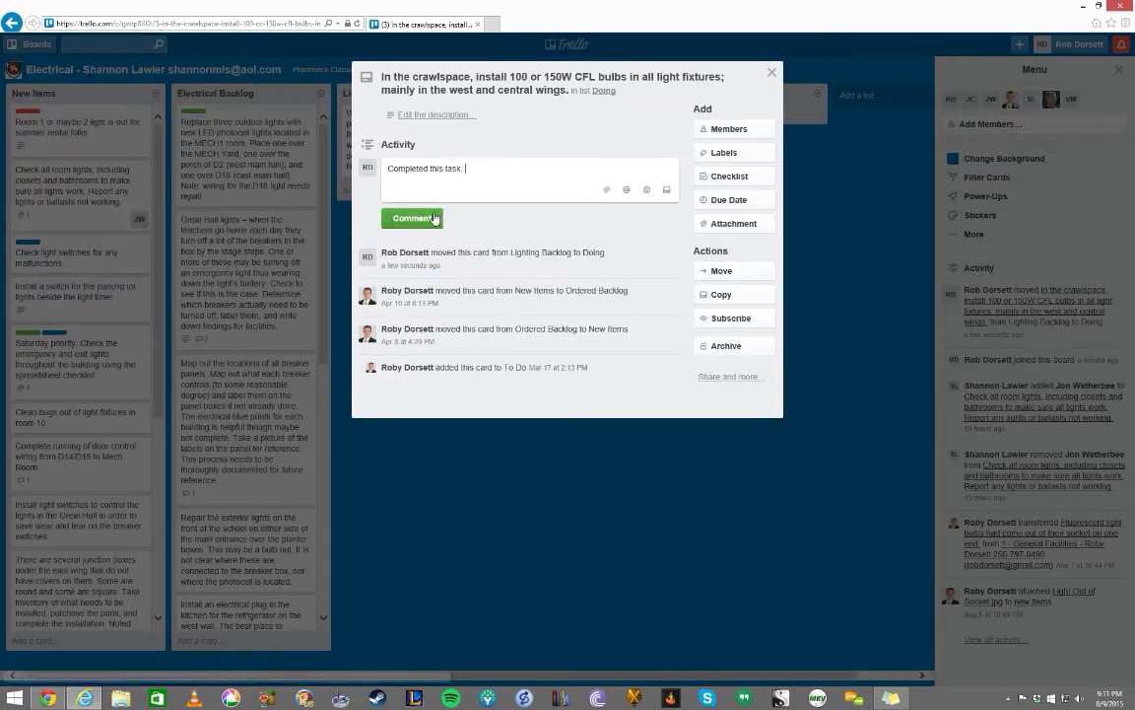
pyautogui.click(437, 218)
pyautogui.click(825, 218)
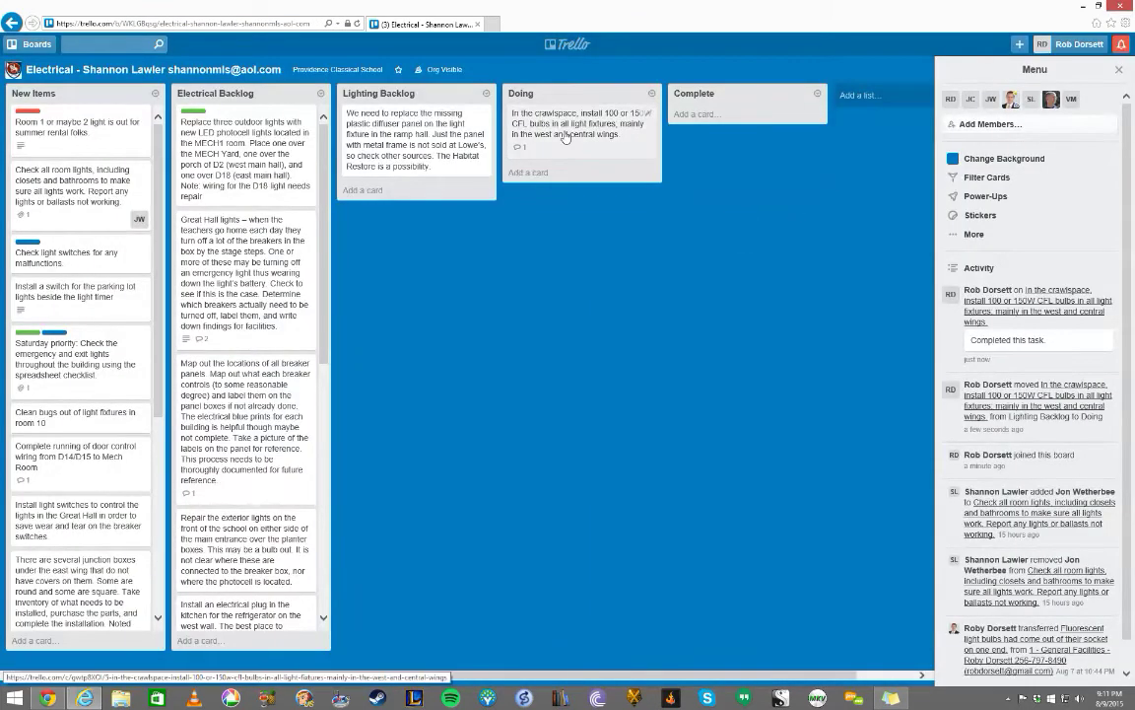
# - Delete the crawlspace card's 'Completed this task.' comment and move the card back to Lighting Backlog
pyautogui.moveTo(555, 133); pyautogui.dragTo(727, 120)
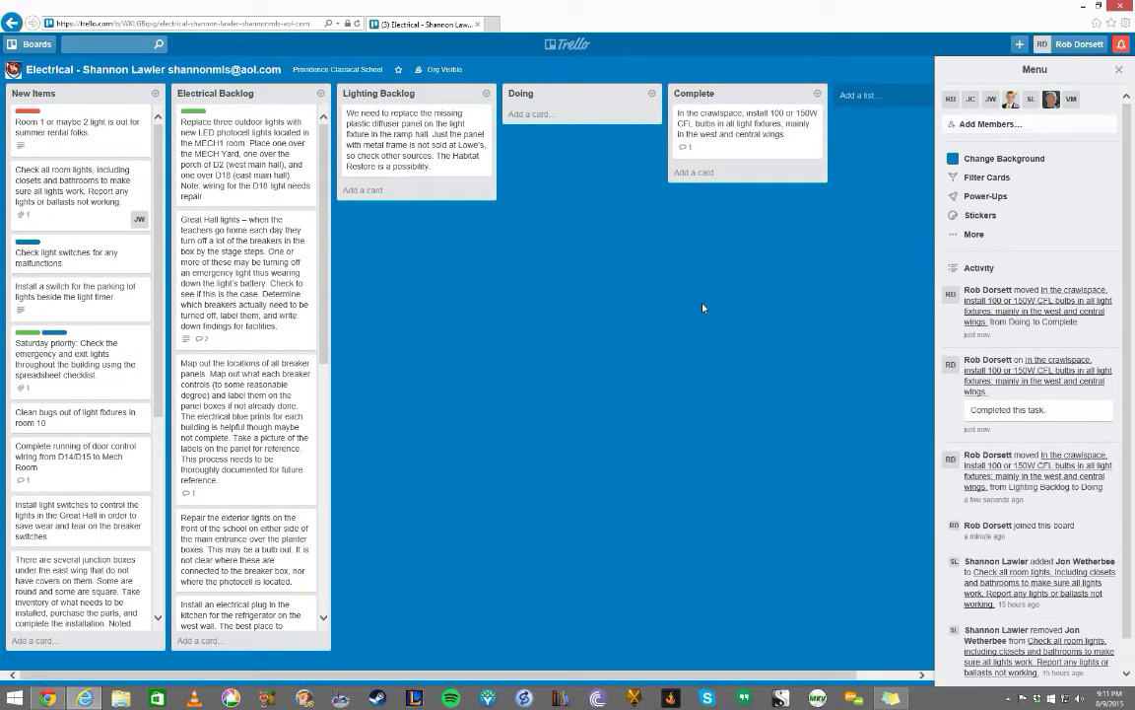
pyautogui.moveTo(682, 134); pyautogui.dragTo(578, 141)
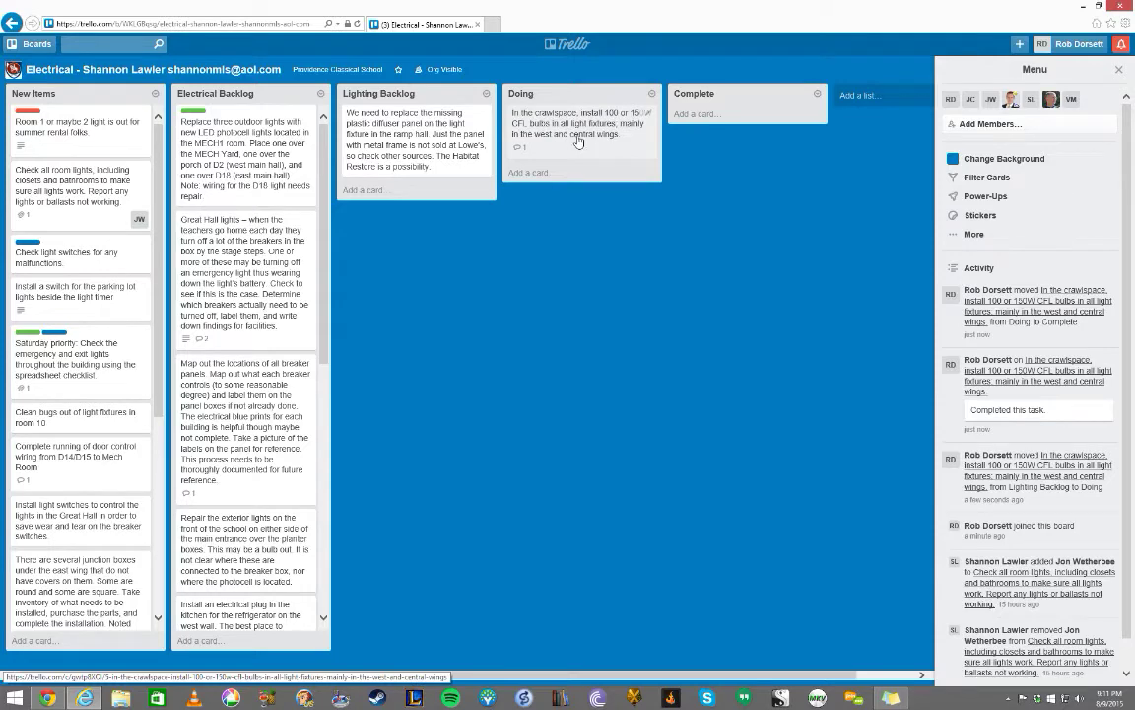
pyautogui.click(579, 141)
pyautogui.click(442, 290)
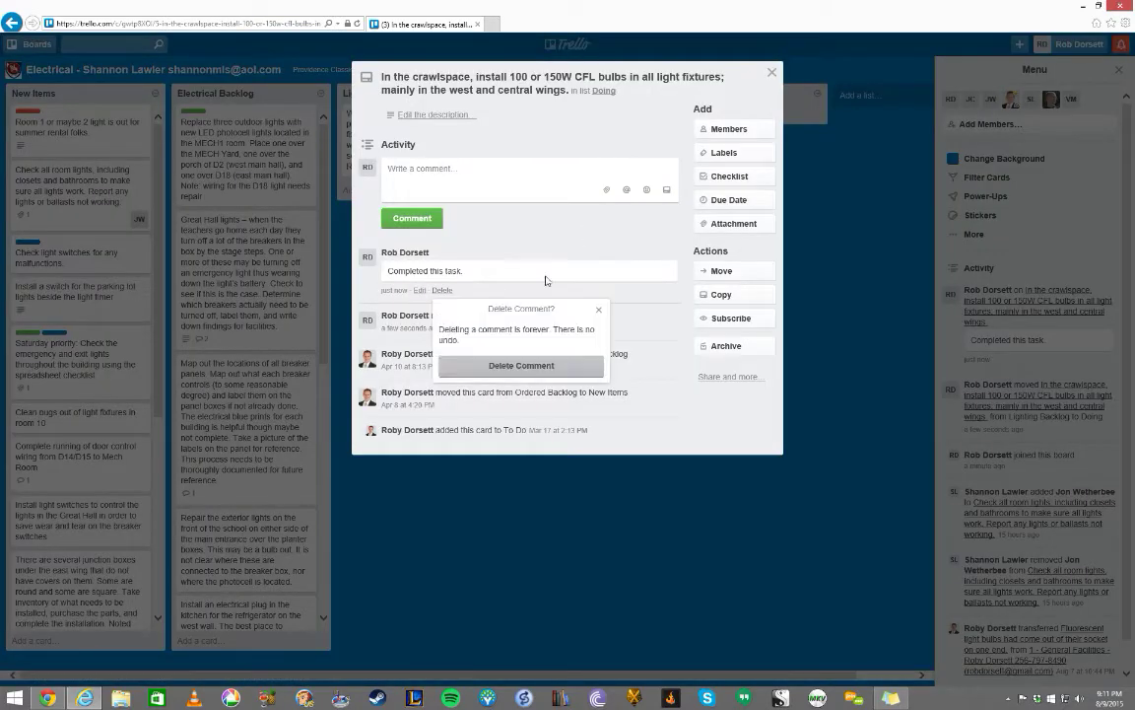
pyautogui.click(521, 365)
pyautogui.click(849, 231)
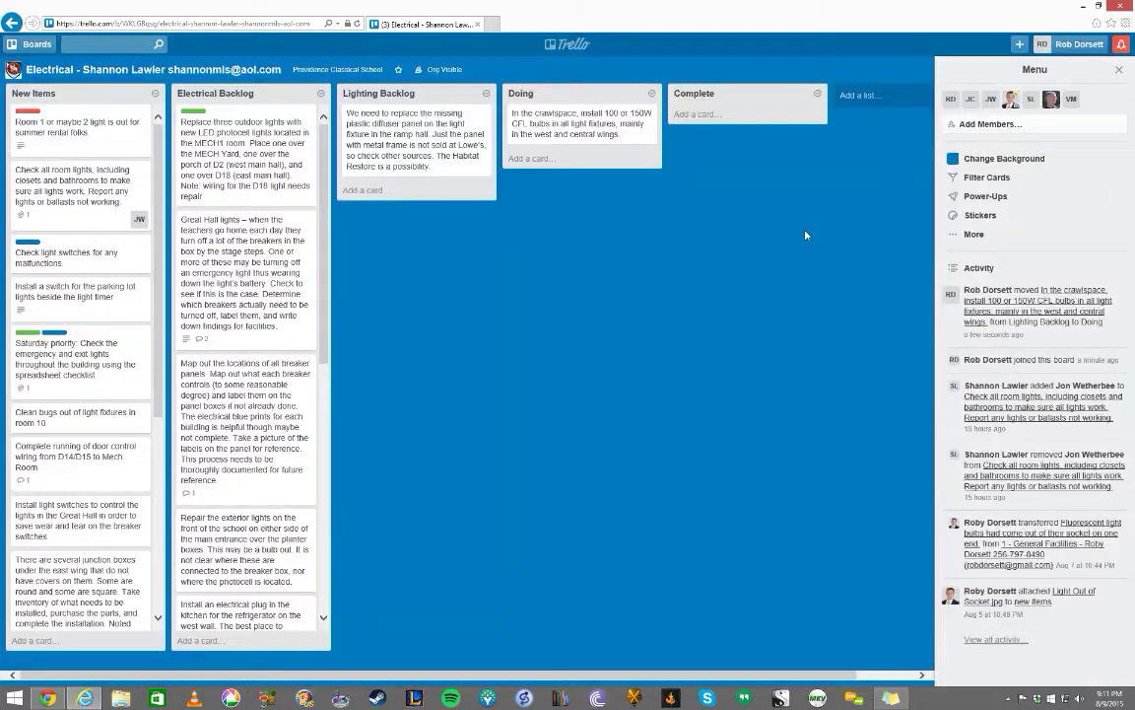
pyautogui.moveTo(542, 132); pyautogui.dragTo(417, 139)
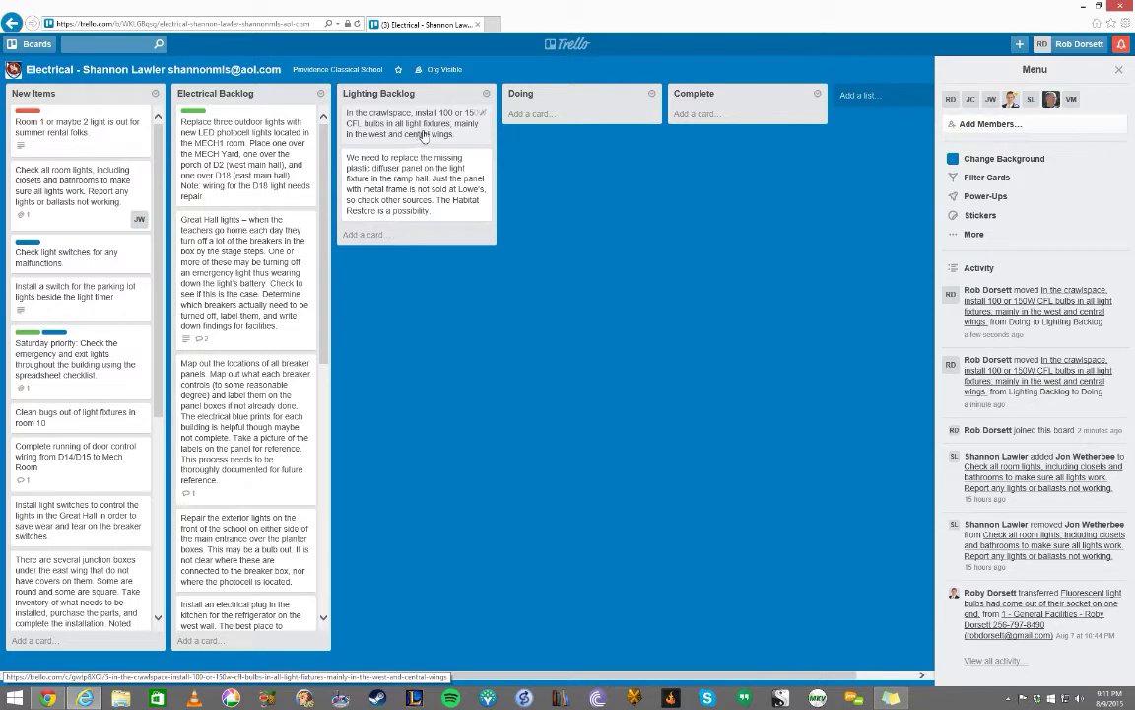
# - Assign yourself as a member of the crawlspace CFL bulbs card
pyautogui.click(425, 137)
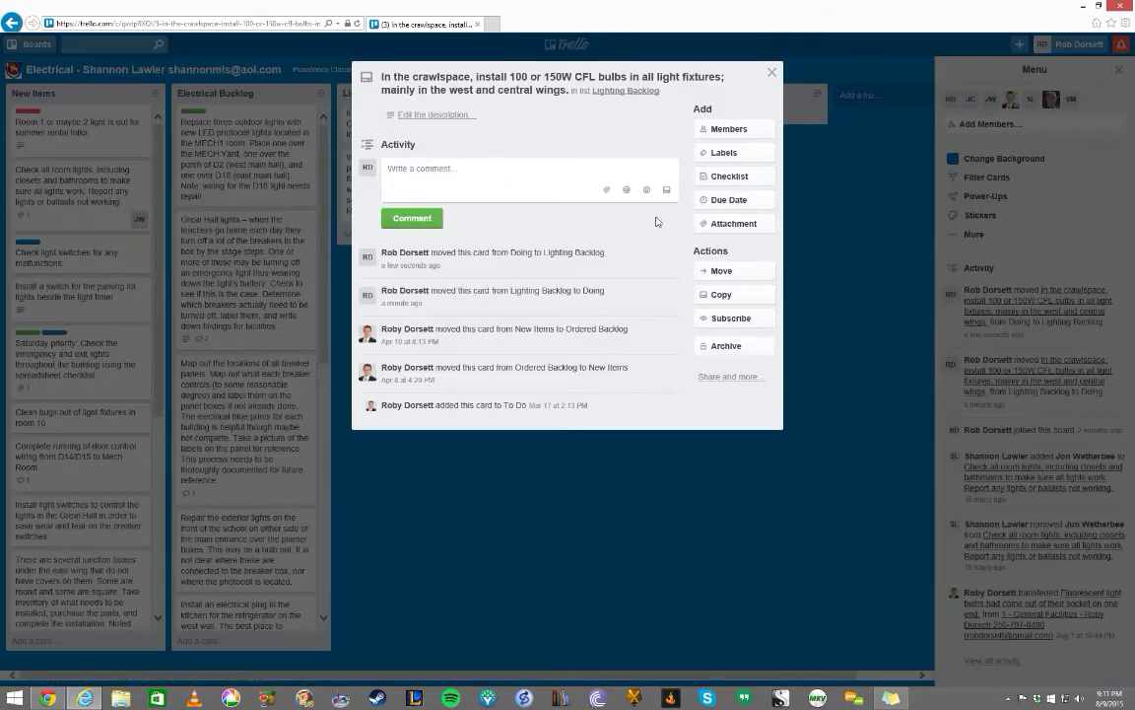
pyautogui.click(735, 129)
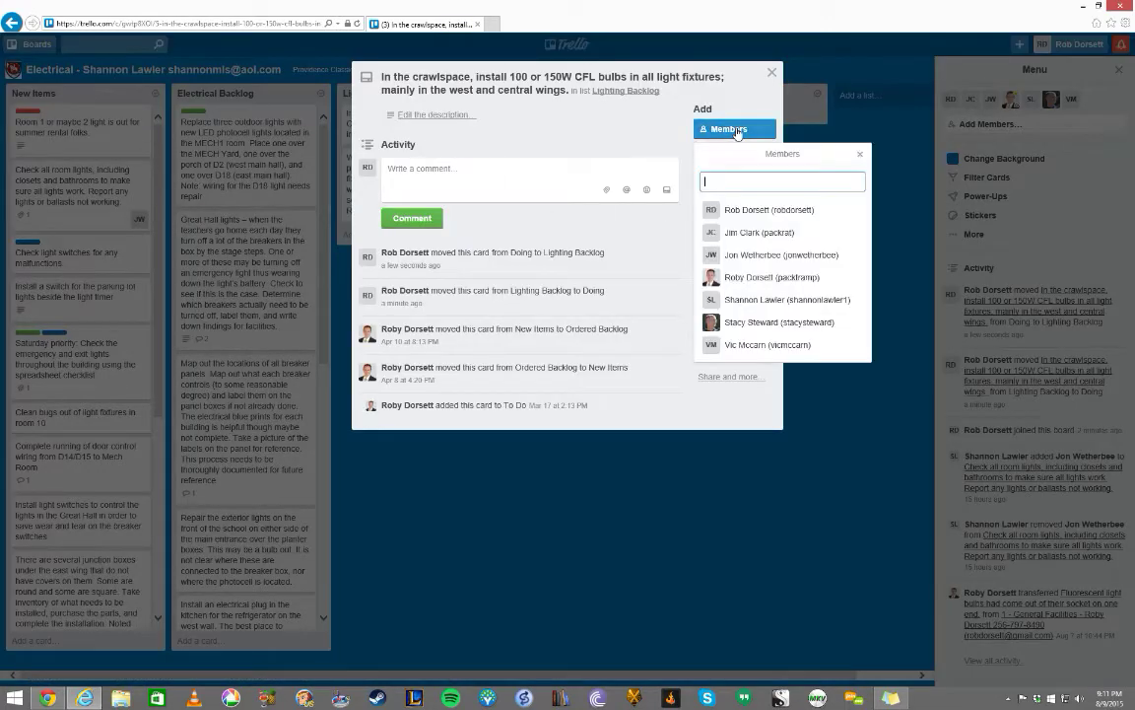
pyautogui.click(761, 210)
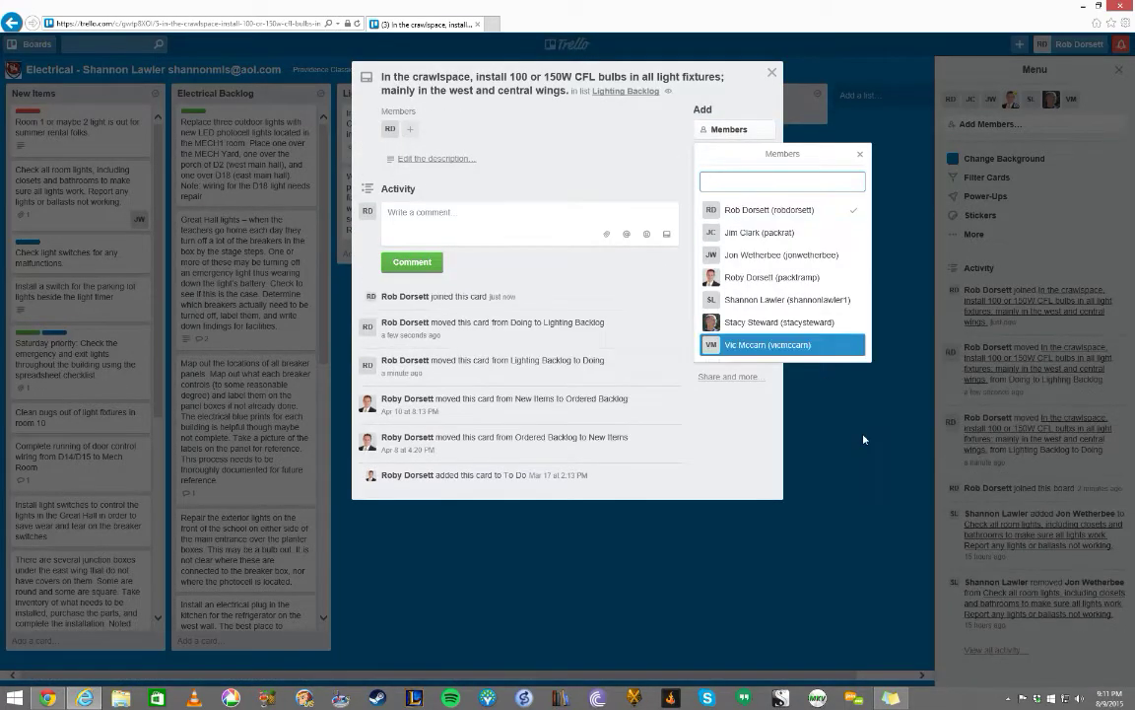
pyautogui.click(777, 390)
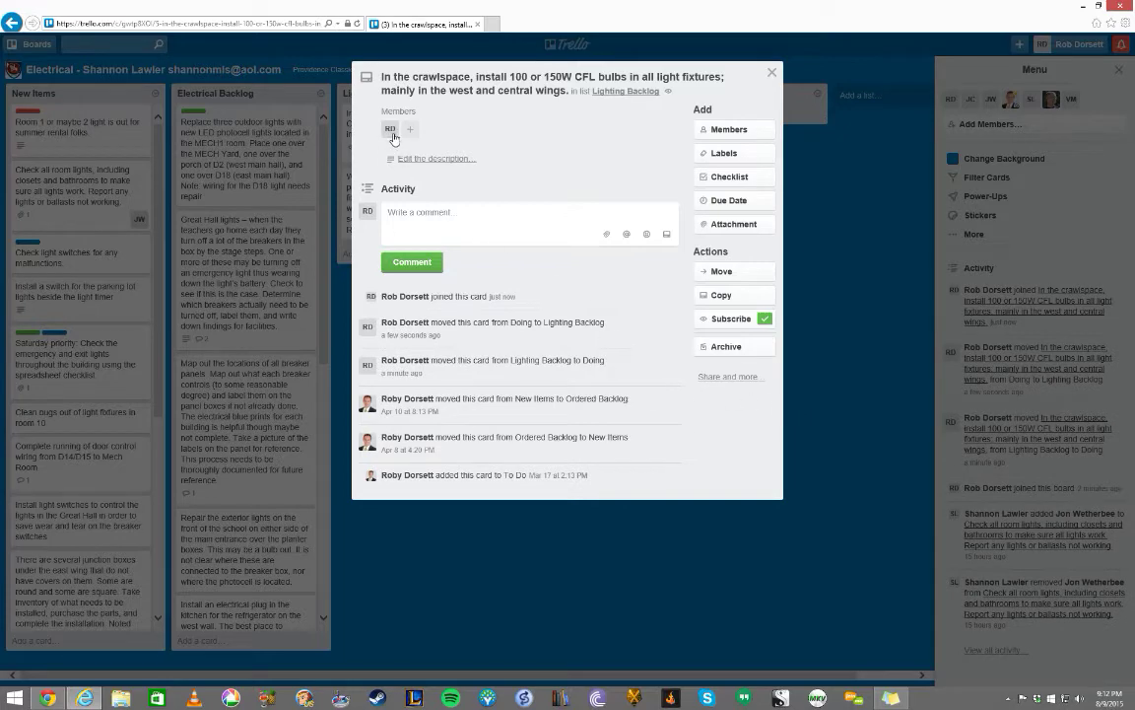
pyautogui.click(824, 245)
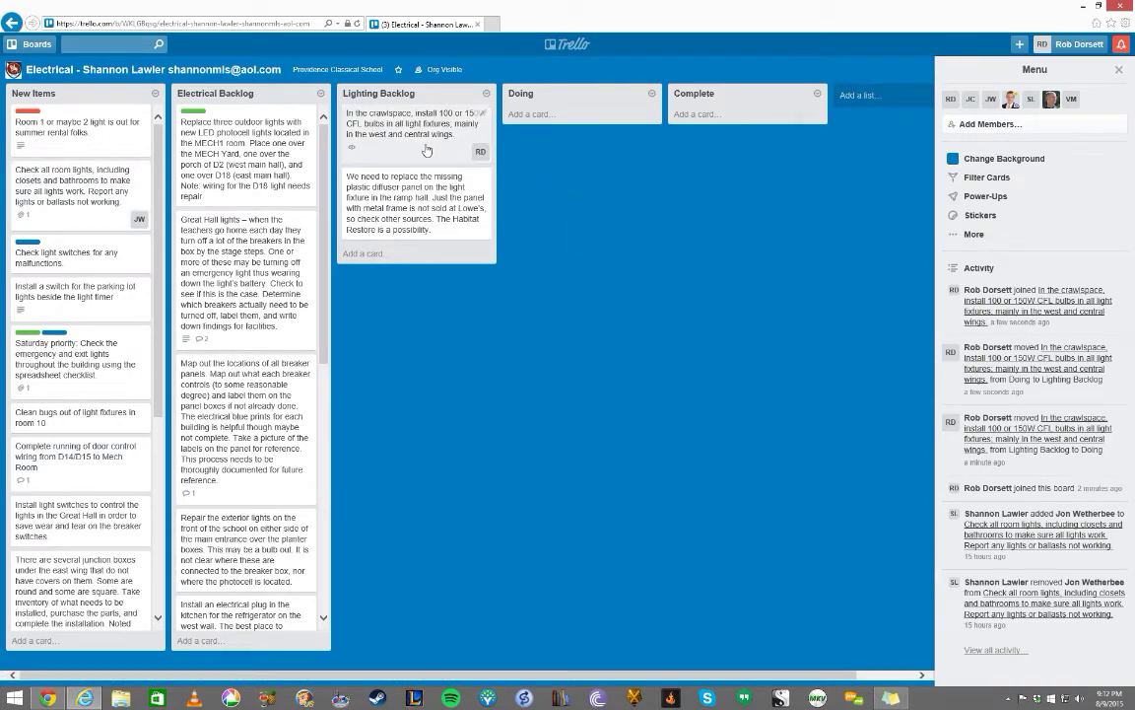
# - Remove yourself from the crawlspace card using the Space shortcut
pyautogui.press('space')
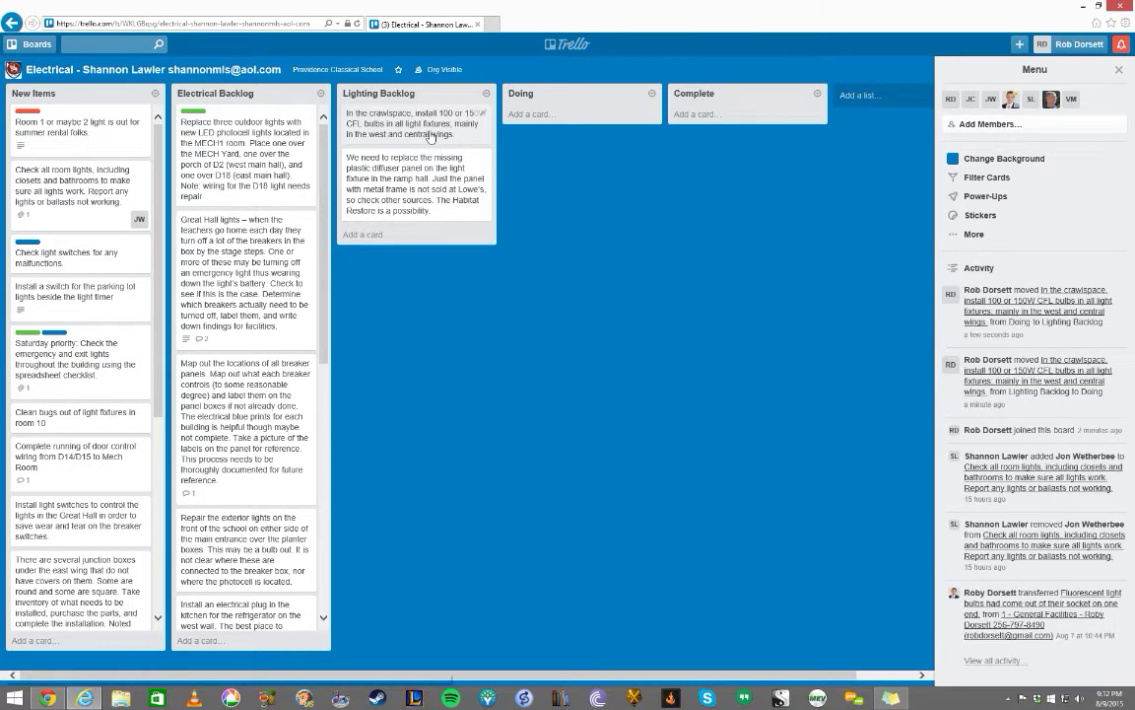
pyautogui.press('space')
pyautogui.press('space')
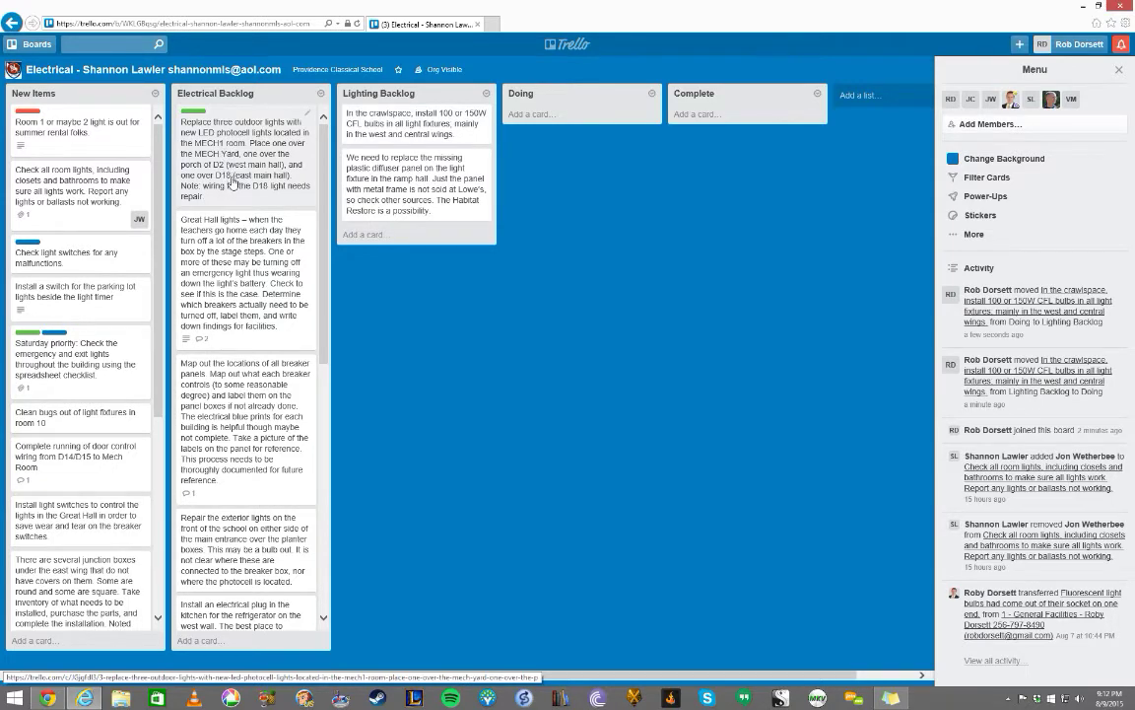
pyautogui.scroll(-6, 226, 170)
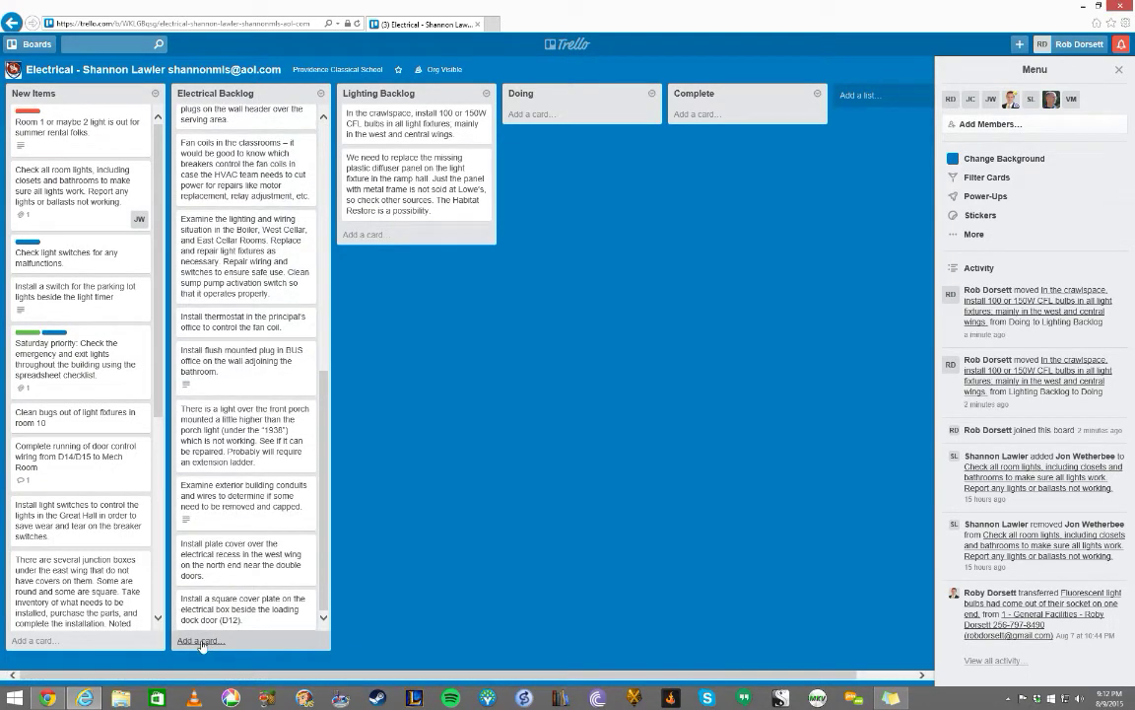
pyautogui.scroll(6, 202, 630)
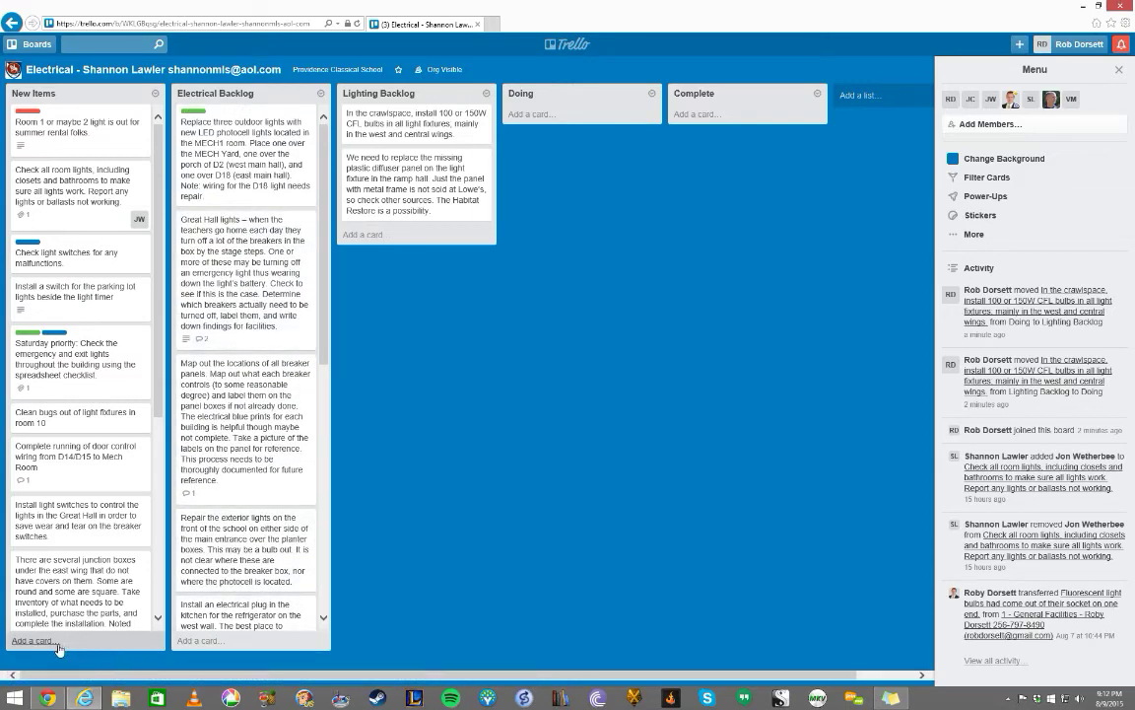
# - Add a card 'Need cover in room 13' second in the Electrical Backlog list
pyautogui.click(188, 642)
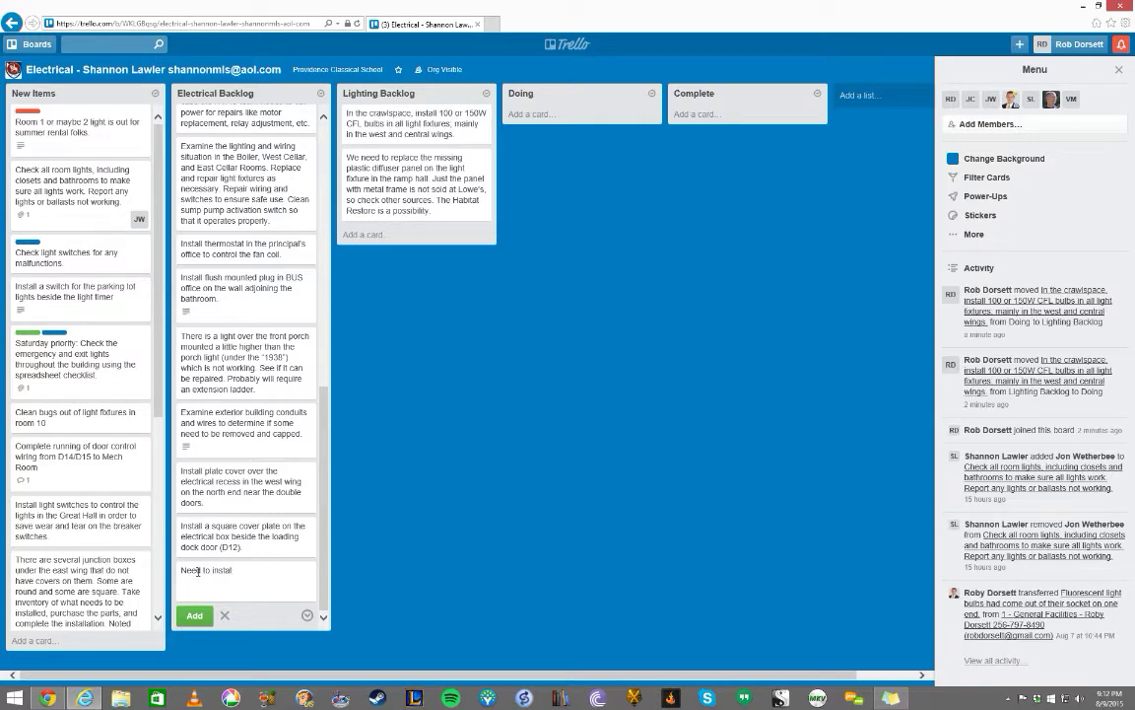
pyautogui.press('BackSpace')
pyautogui.press('BackSpace')
pyautogui.press('BackSpace')
pyautogui.press('BackSpace')
pyautogui.press('BackSpace')
pyautogui.press('BackSpace')
pyautogui.press('BackSpace')
pyautogui.click(453, 494)
pyautogui.scroll(5, 231, 280)
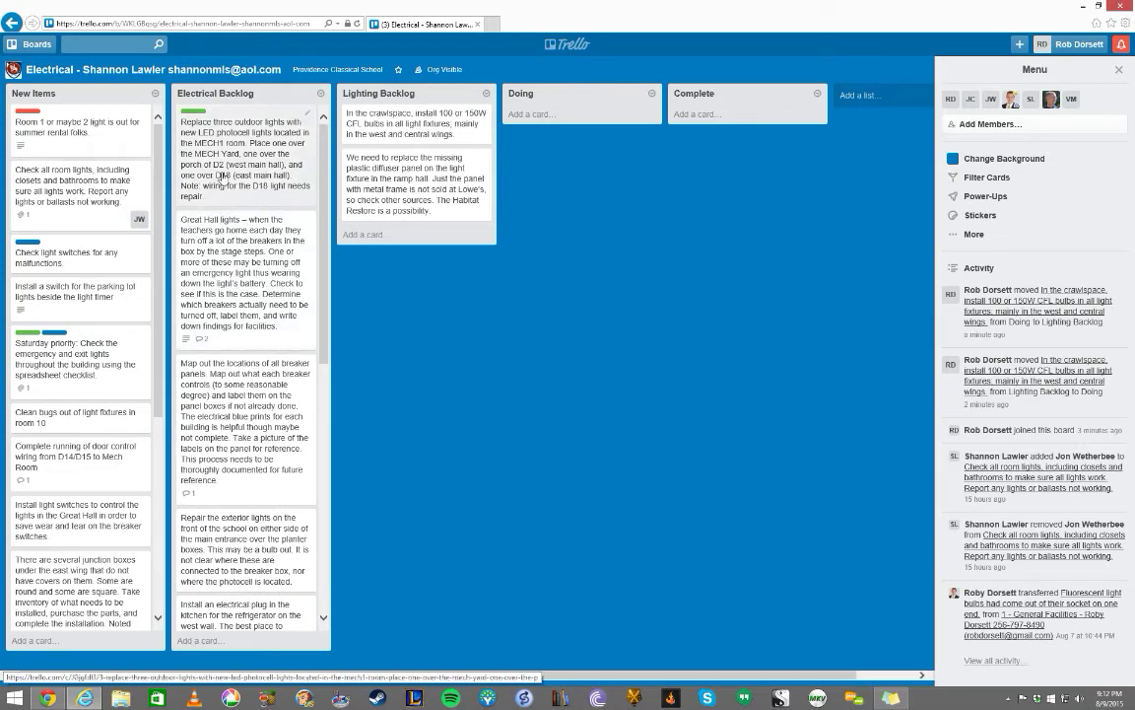
pyautogui.press('n')
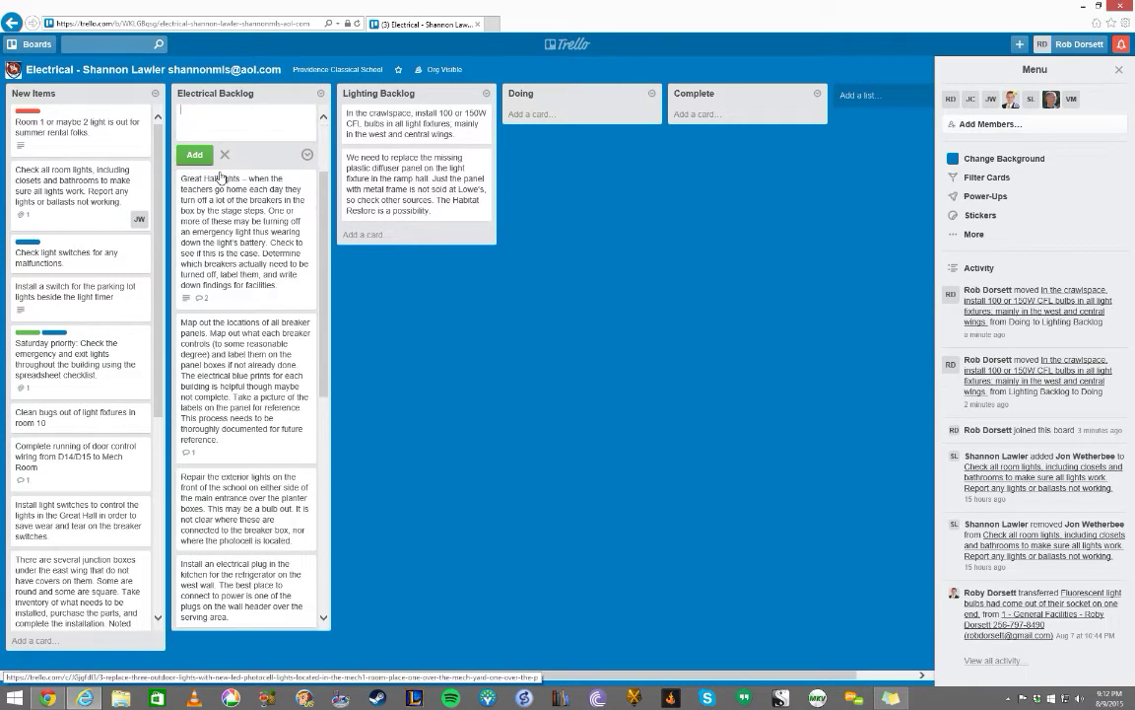
pyautogui.scroll(2, 223, 167)
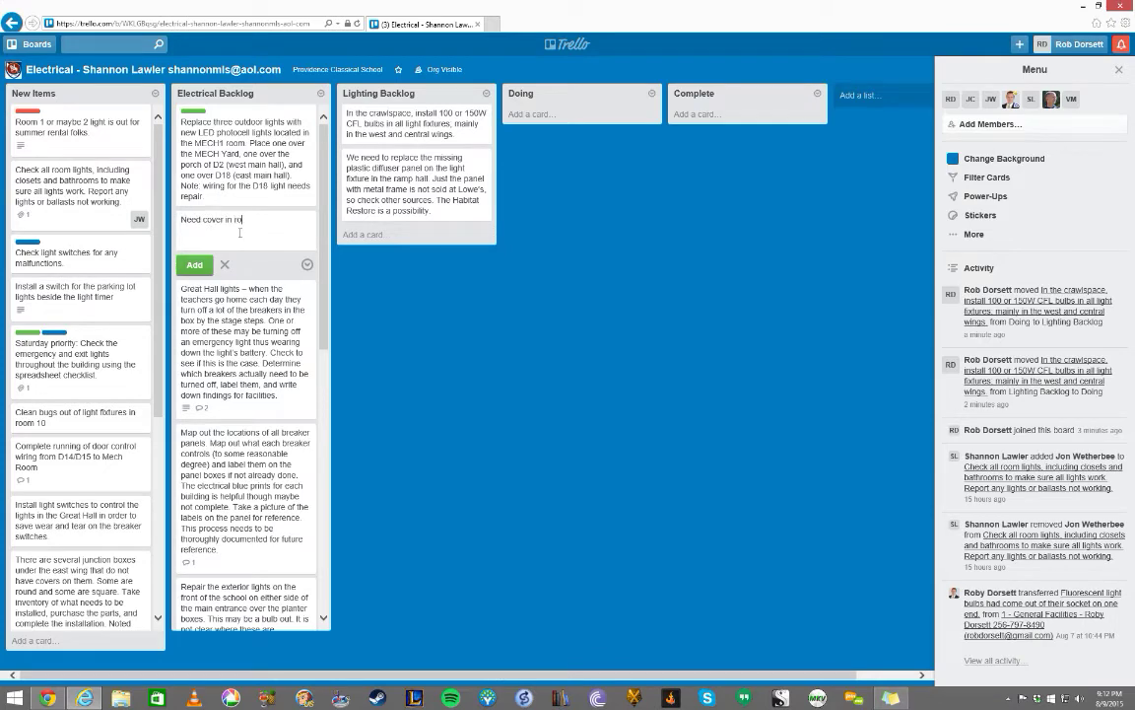
pyautogui.press('Return')
pyautogui.scroll(-3, 281, 295)
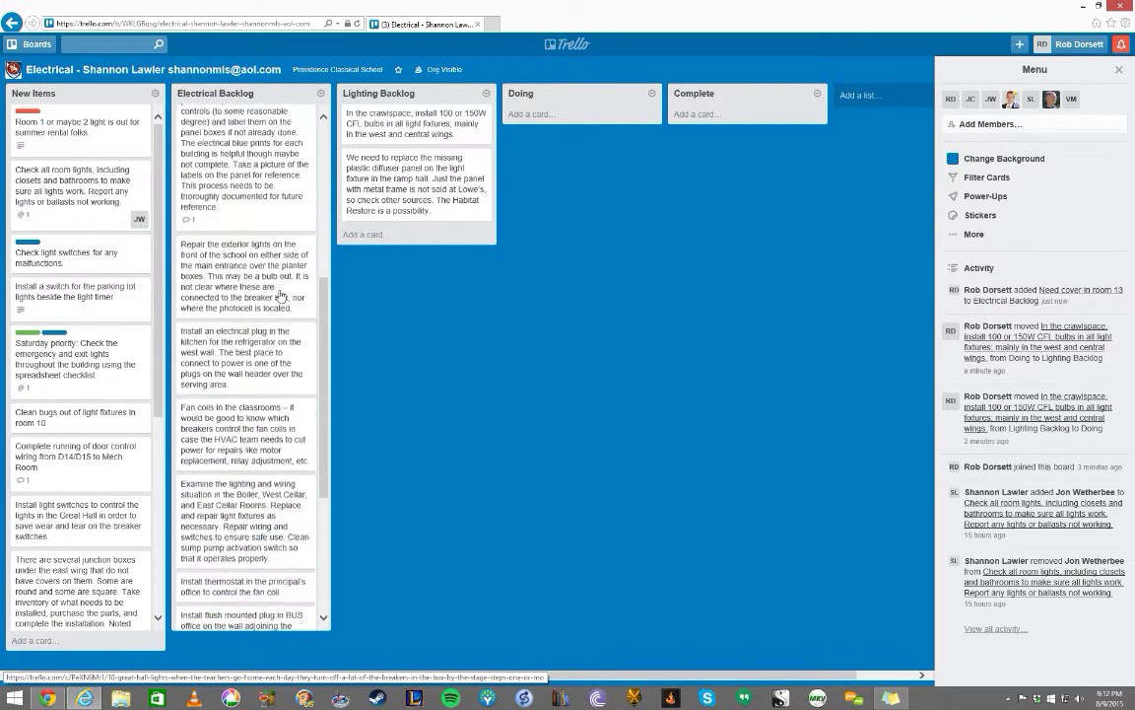
pyautogui.scroll(5, 281, 293)
pyautogui.click(347, 275)
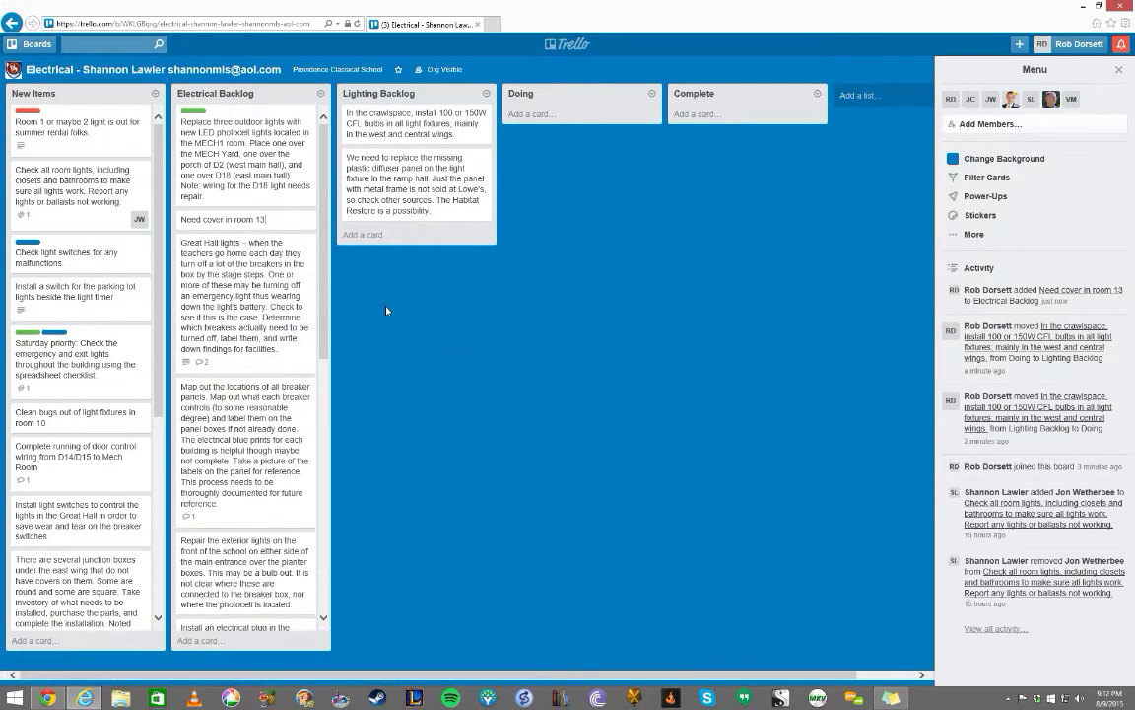
# - Delete the 'Need cover in room 13' card through its Share and more menu
pyautogui.click(233, 221)
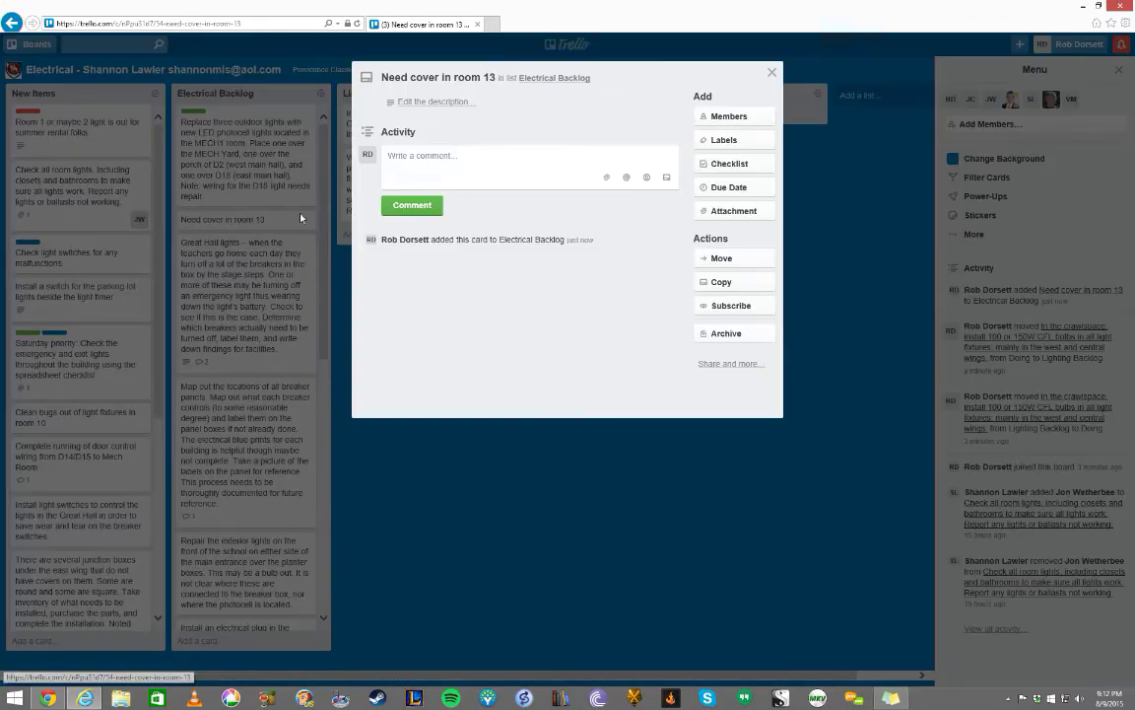
pyautogui.click(729, 368)
pyautogui.click(721, 480)
pyautogui.click(718, 425)
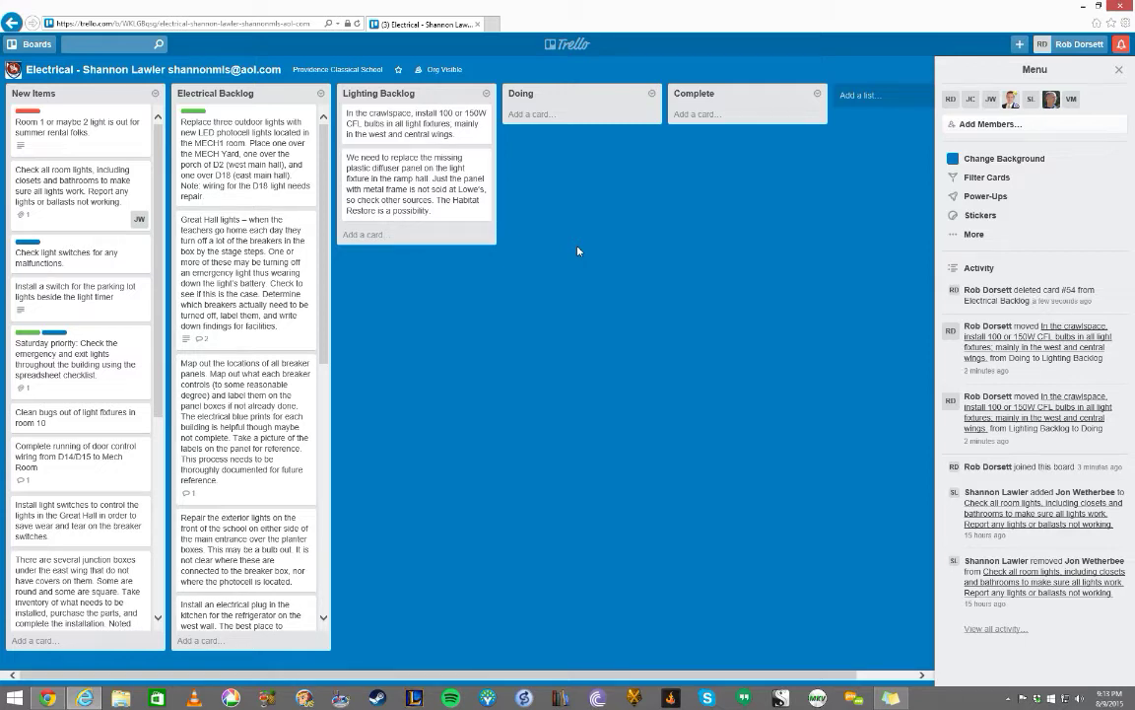
# - Go through the Providence Classical School team page to the Plumbing board
pyautogui.click(1118, 69)
pyautogui.click(35, 44)
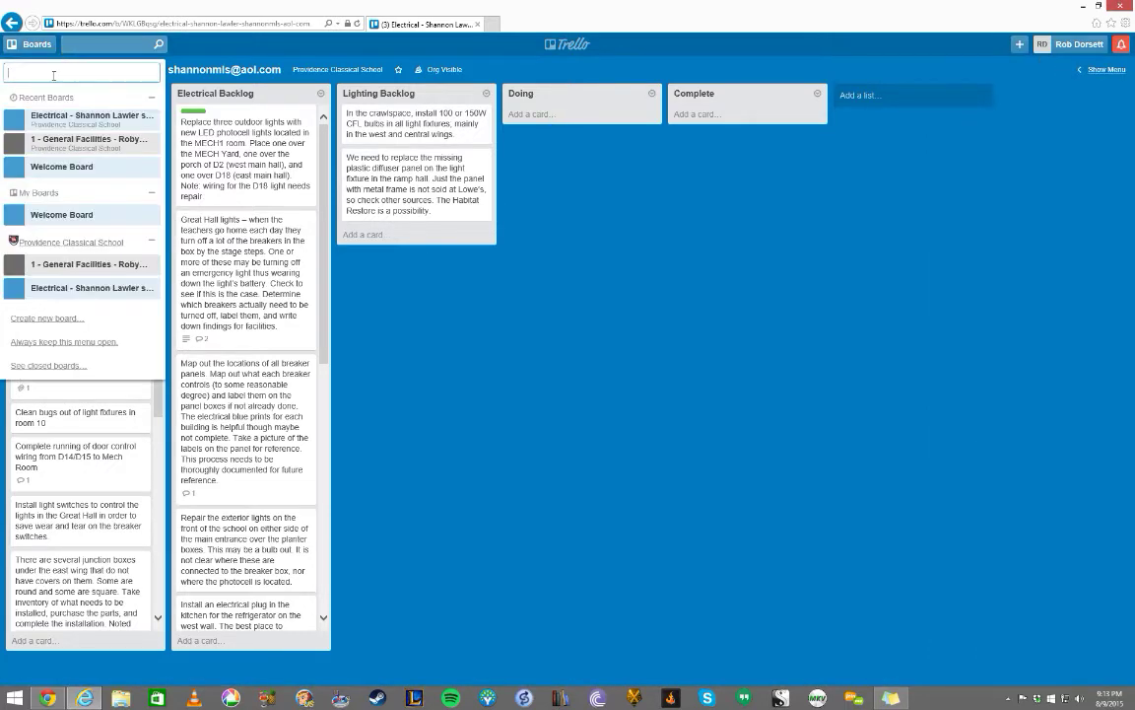
pyautogui.click(61, 238)
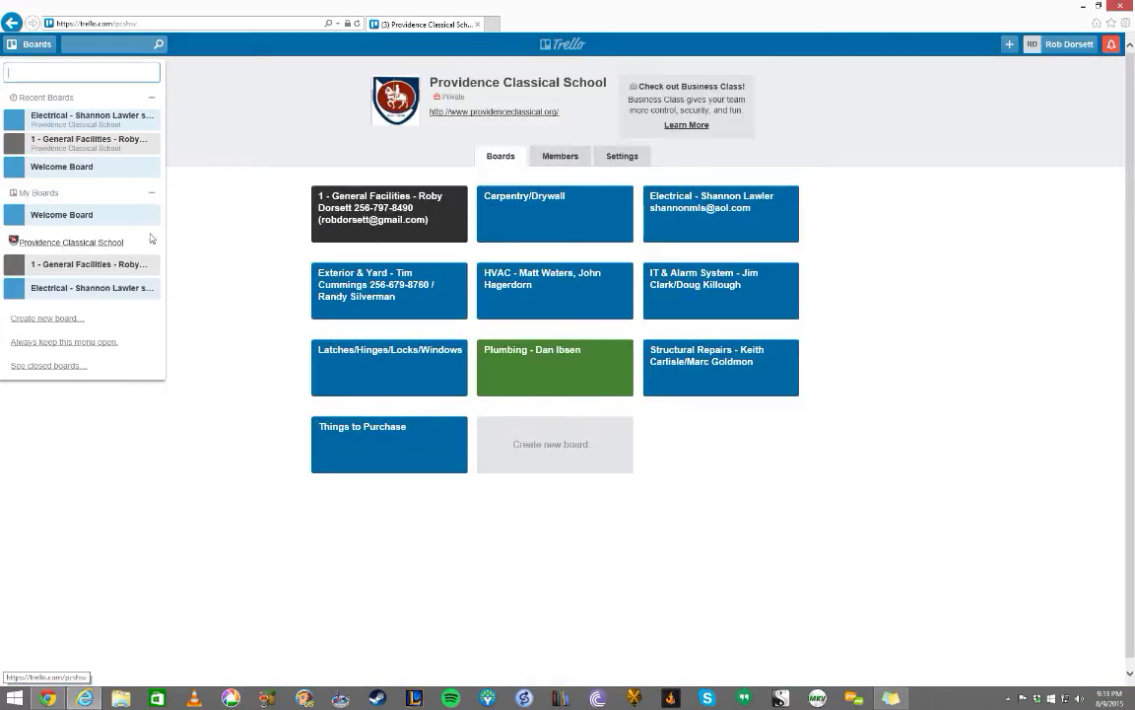
pyautogui.click(195, 310)
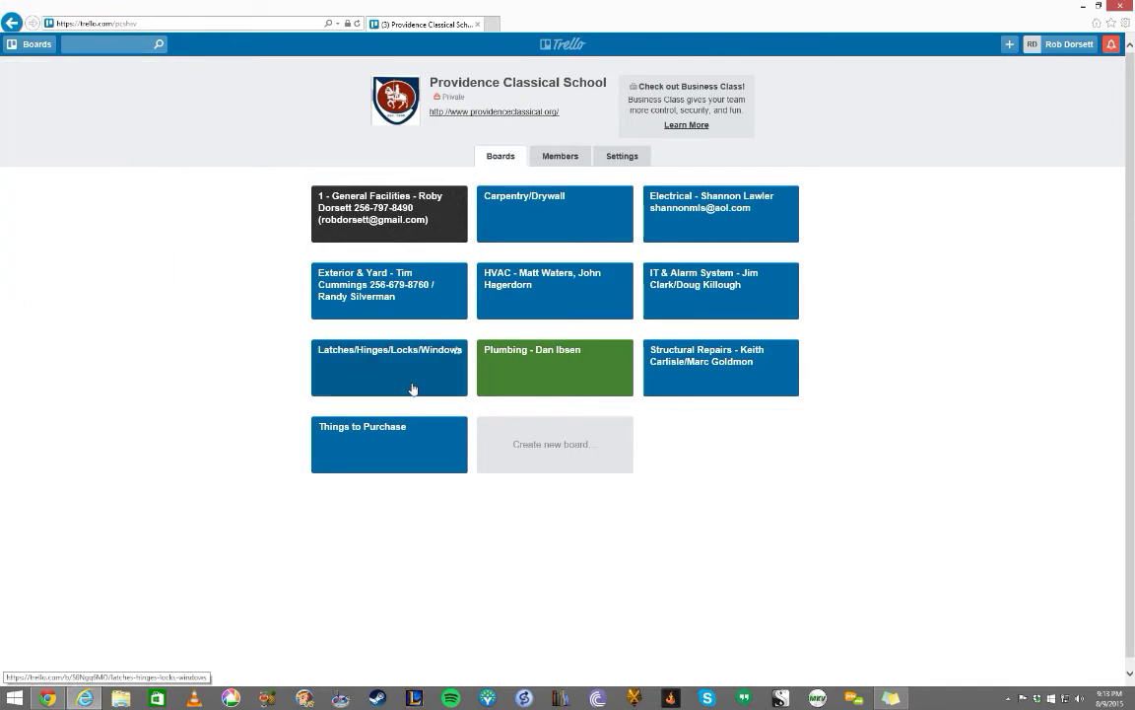
pyautogui.click(560, 386)
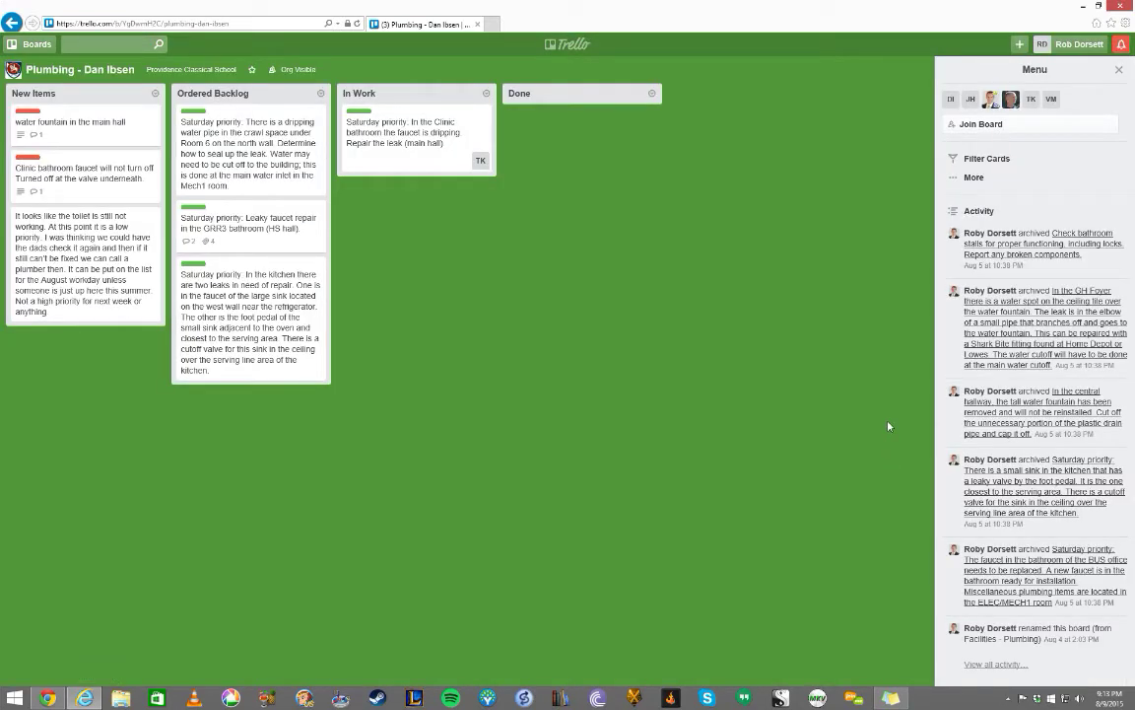
# - Preview the Leaky faucet and dripping water pipe cards, then join the Plumbing board
pyautogui.click(247, 221)
pyautogui.click(225, 150)
pyautogui.click(274, 179)
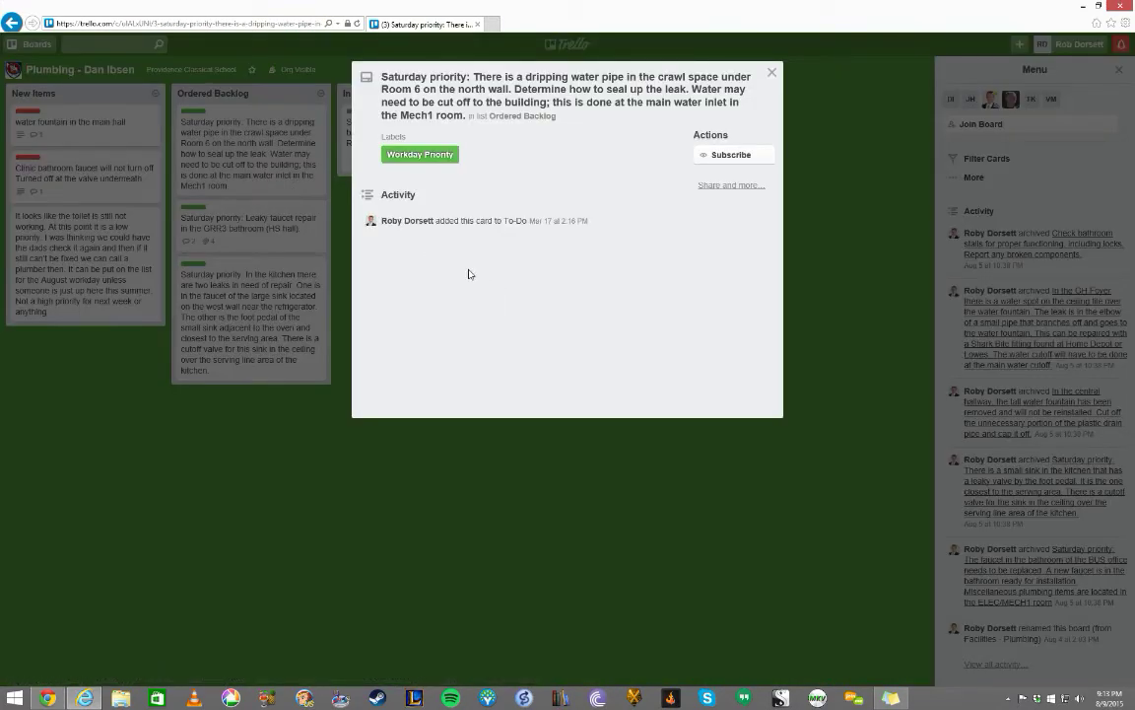
pyautogui.click(859, 237)
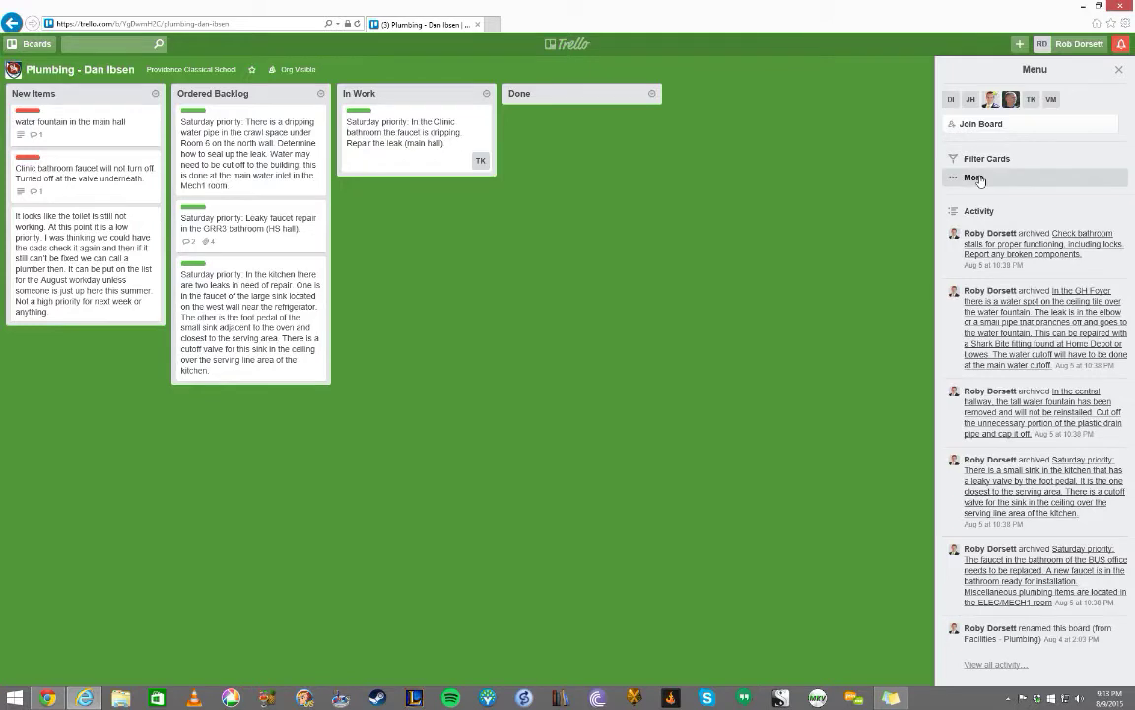
pyautogui.click(990, 124)
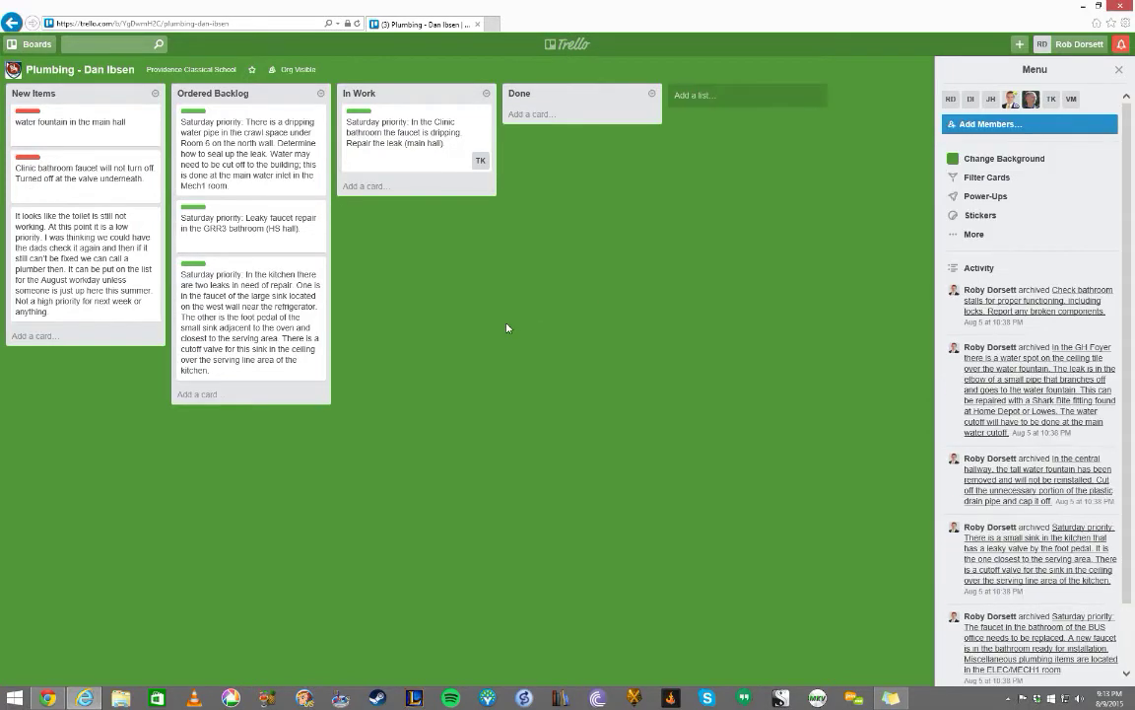
pyautogui.click(36, 43)
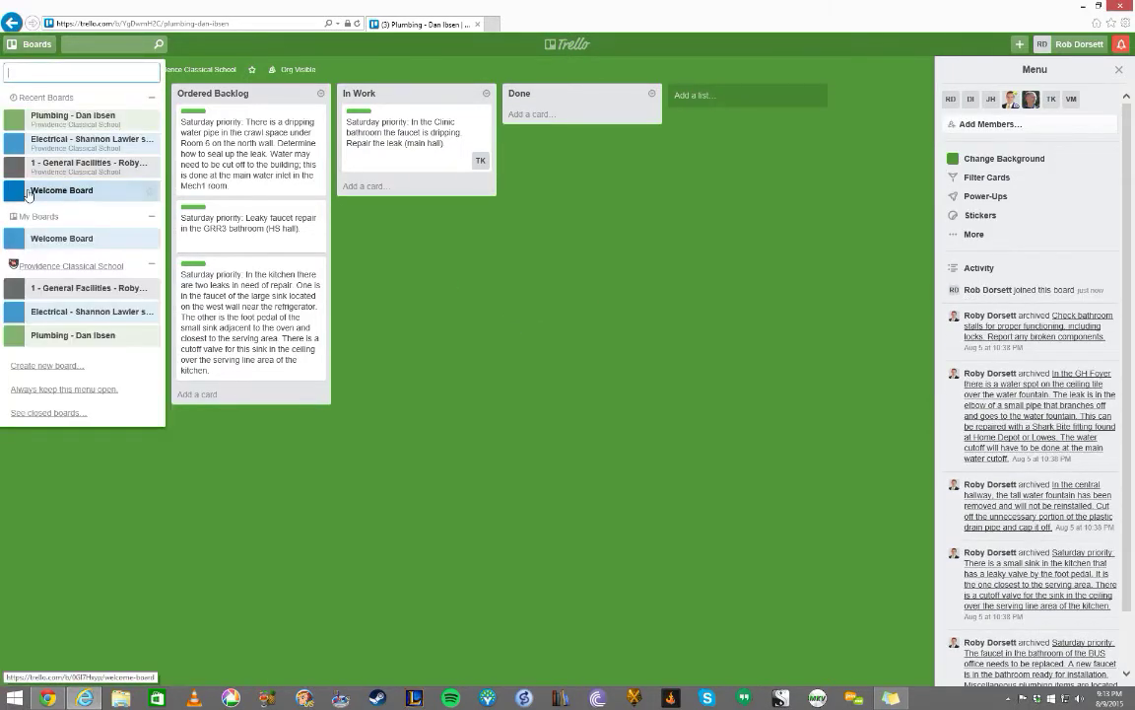
pyautogui.click(74, 265)
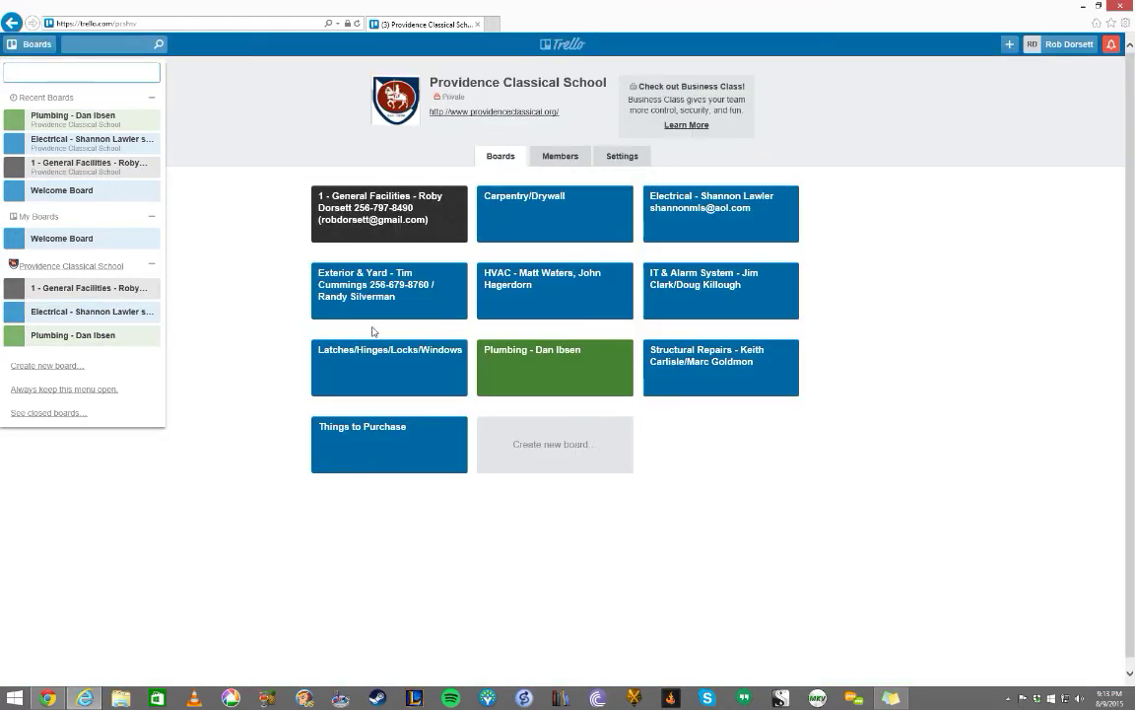
pyautogui.click(230, 269)
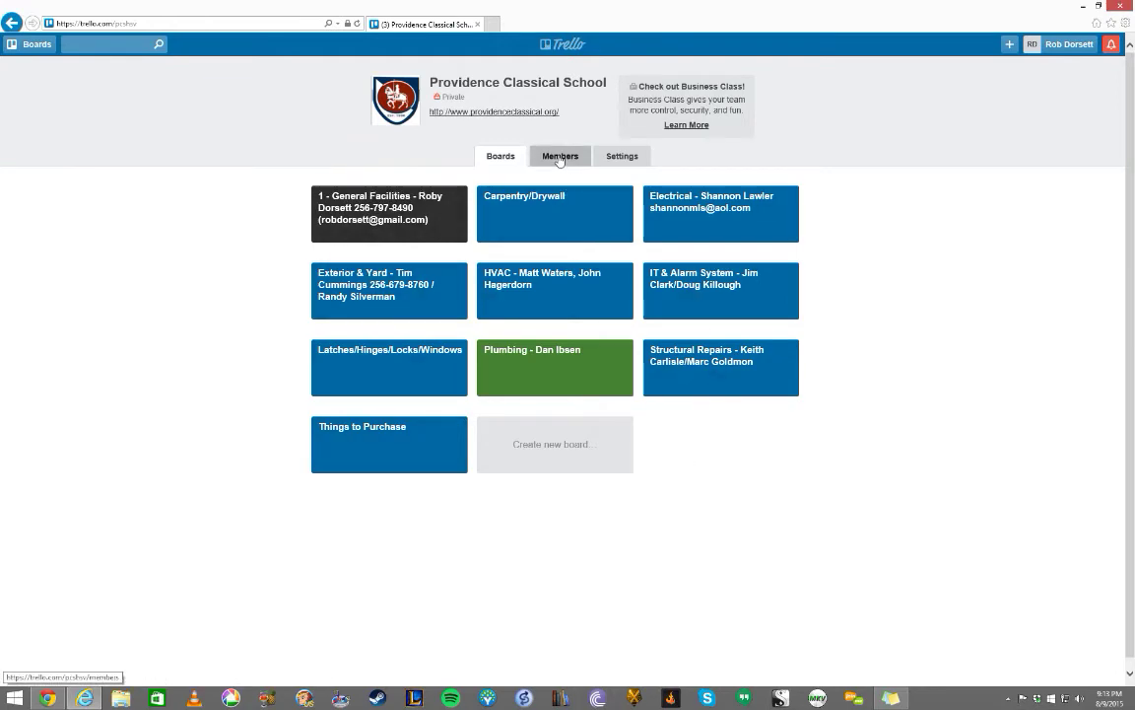
pyautogui.click(559, 155)
pyautogui.scroll(-5, 478, 238)
pyautogui.scroll(5, 469, 337)
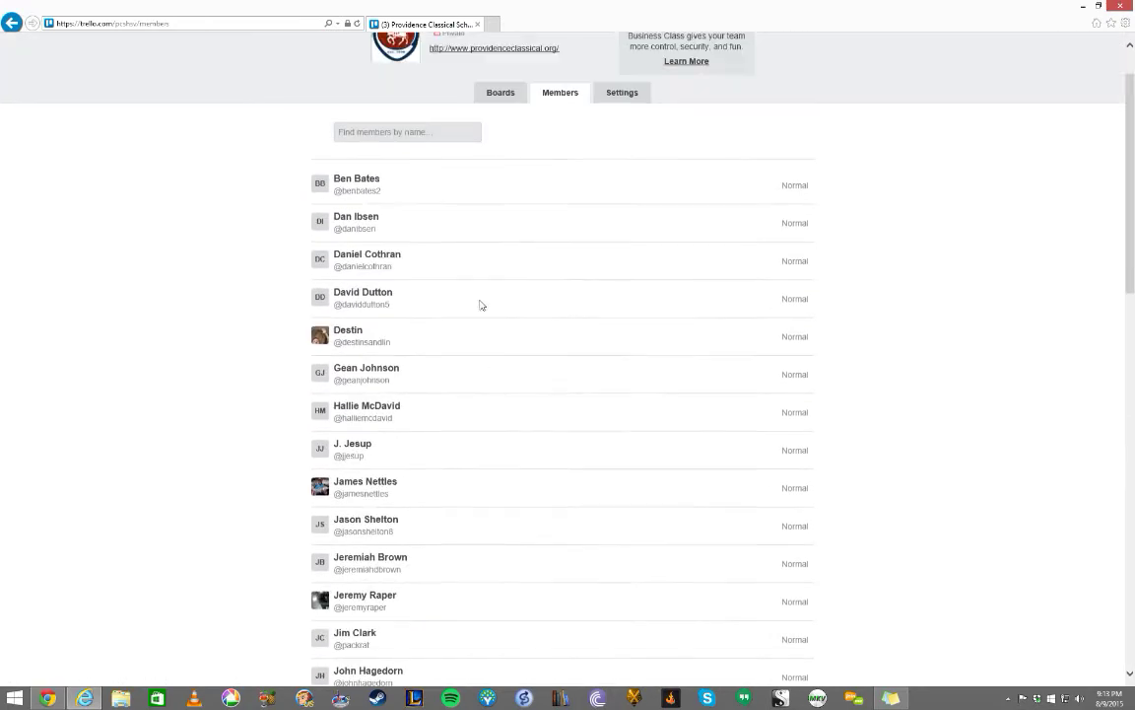
pyautogui.click(622, 156)
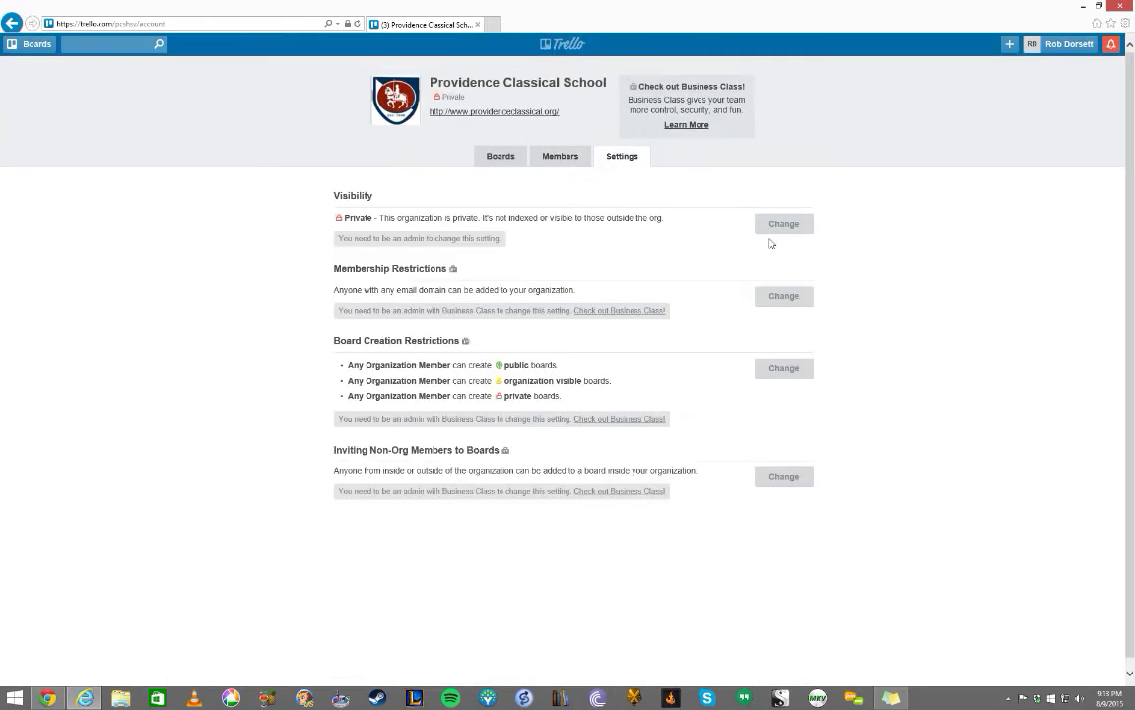
pyautogui.click(503, 158)
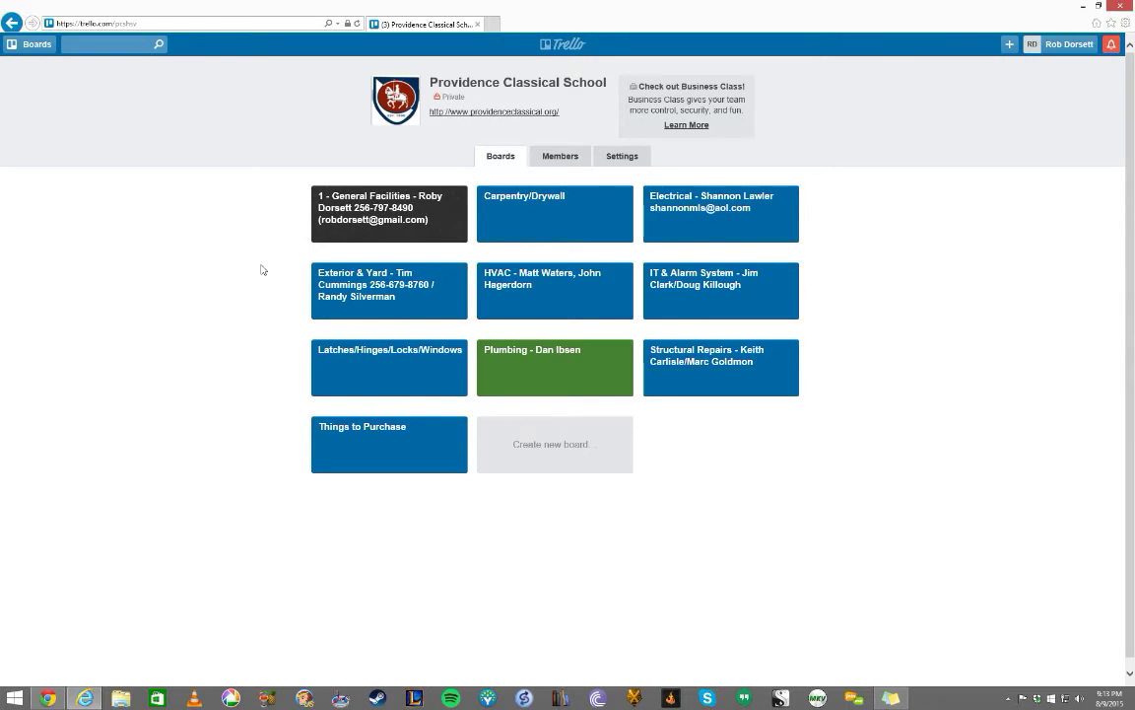
pyautogui.click(510, 384)
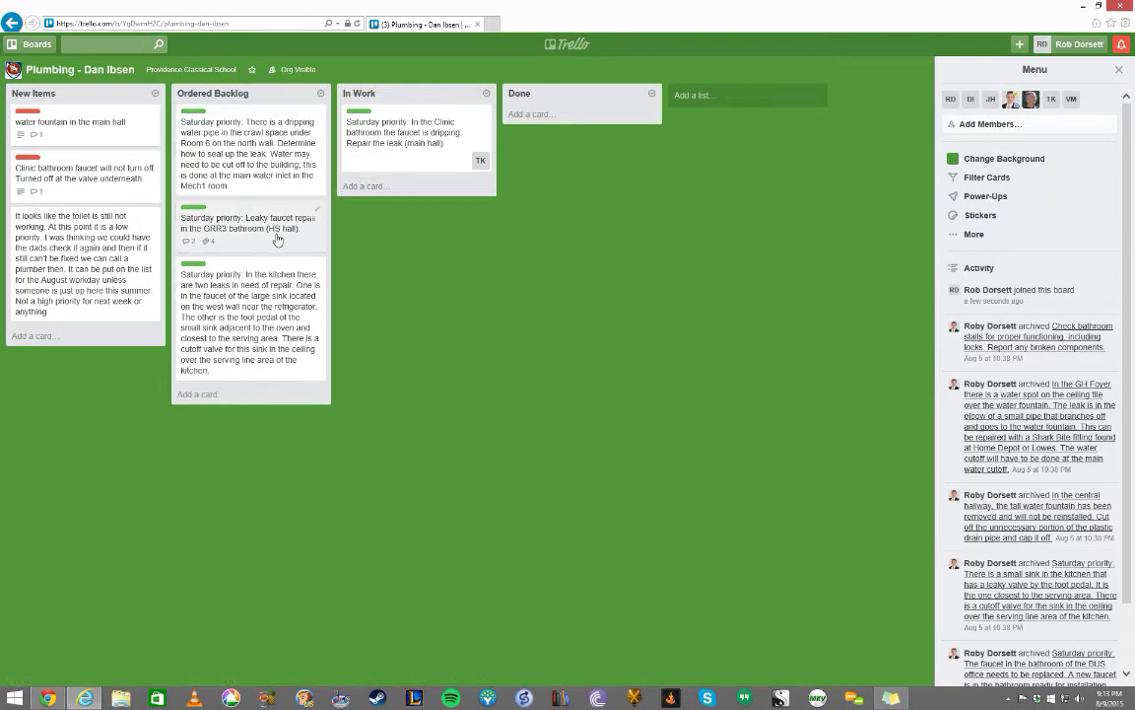
# - Join and leave the Leaky faucet repair card, then move it into In Work
pyautogui.press('space')
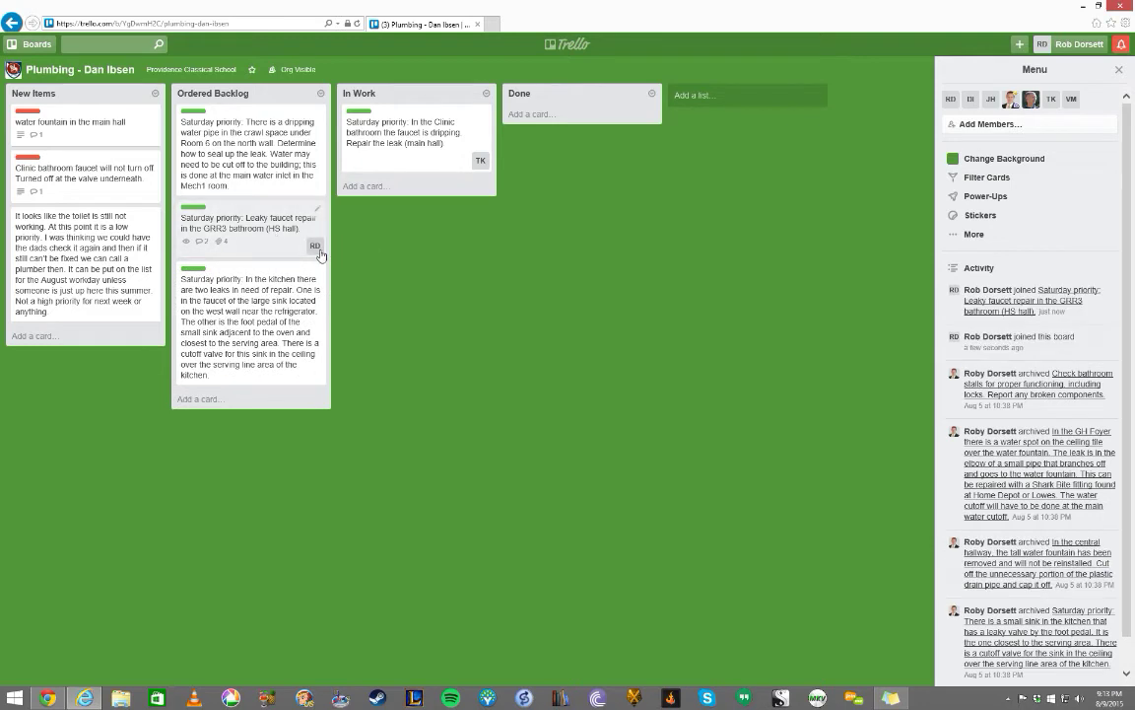
pyautogui.press('space')
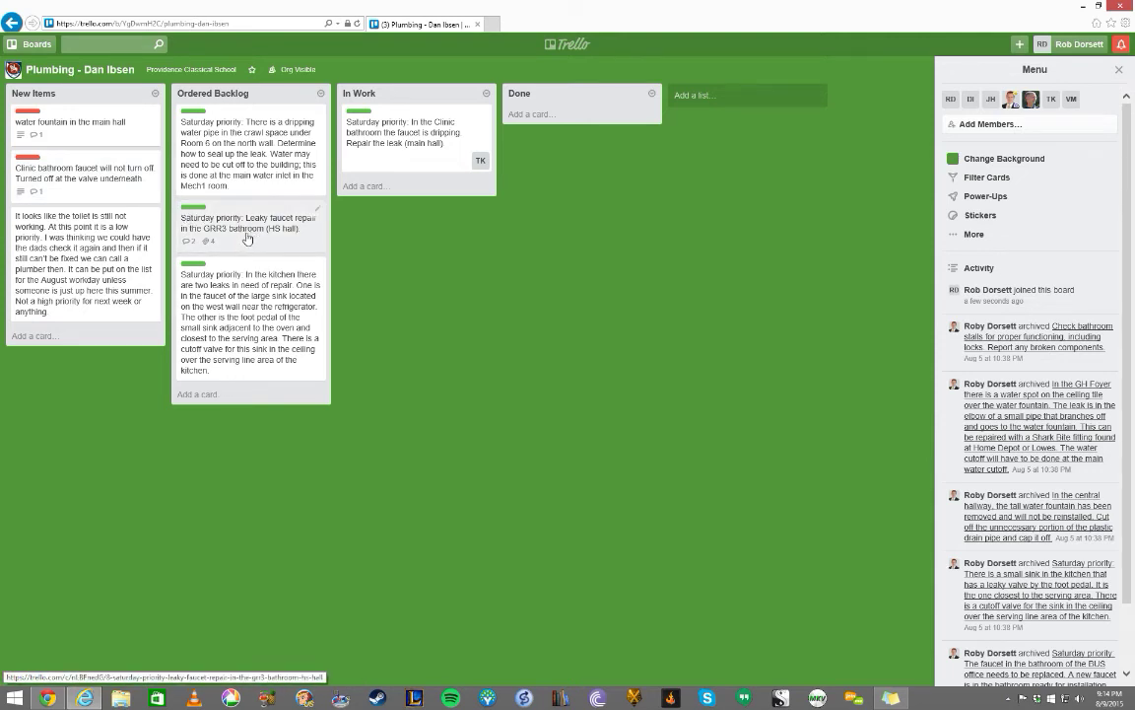
pyautogui.moveTo(231, 232)
pyautogui.mouseDown()
pyautogui.moveTo(384, 169)
pyautogui.moveTo(399, 133)
pyautogui.moveTo(476, 160)
pyautogui.moveTo(559, 159)
pyautogui.moveTo(557, 138)
pyautogui.moveTo(251, 227)
pyautogui.mouseUp()
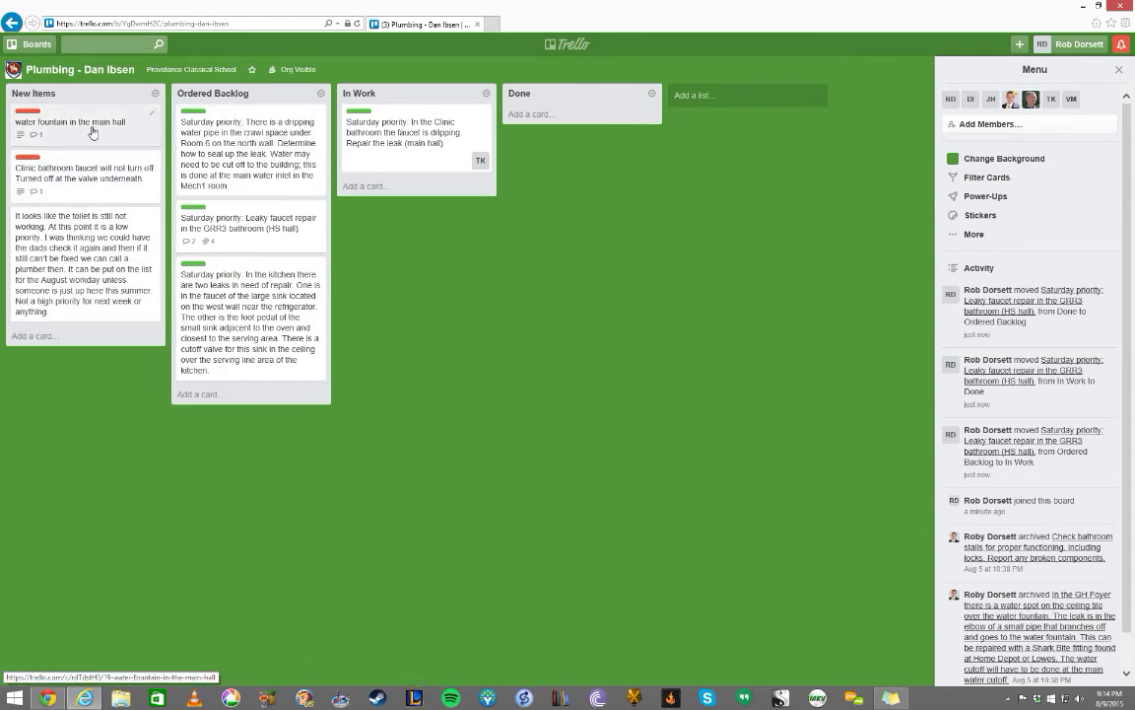
# - Look at the dripping water pipe card's available labels without changing any
pyautogui.click(198, 118)
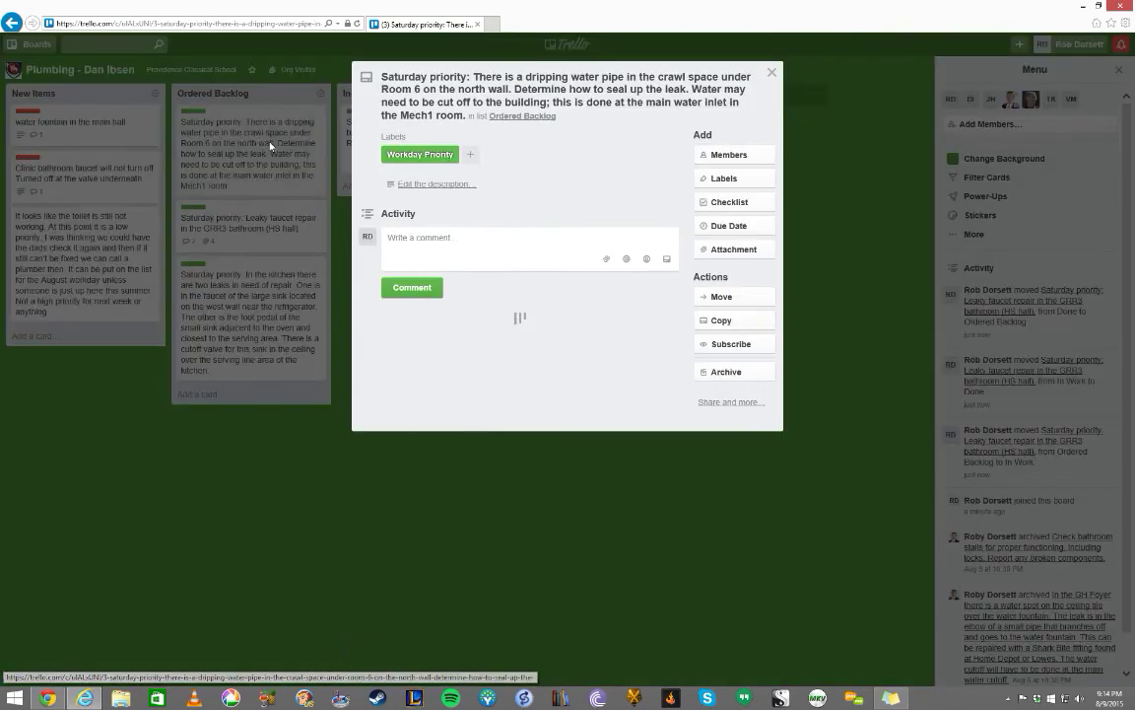
pyautogui.click(735, 180)
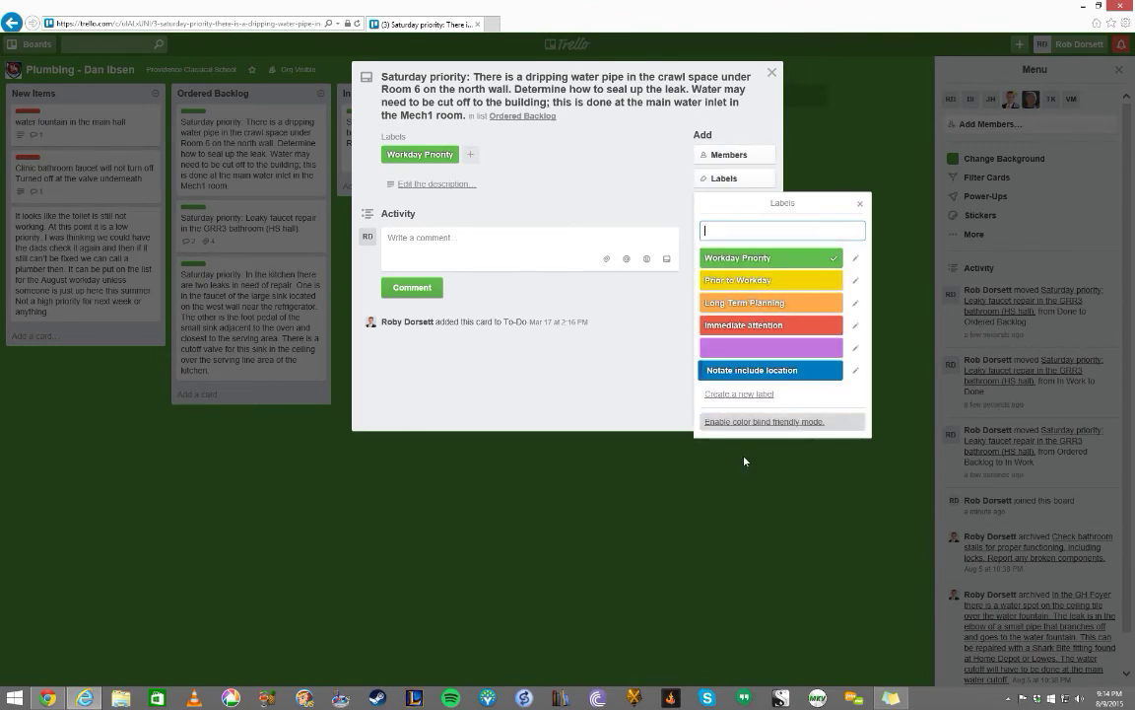
pyautogui.click(727, 513)
pyautogui.click(692, 57)
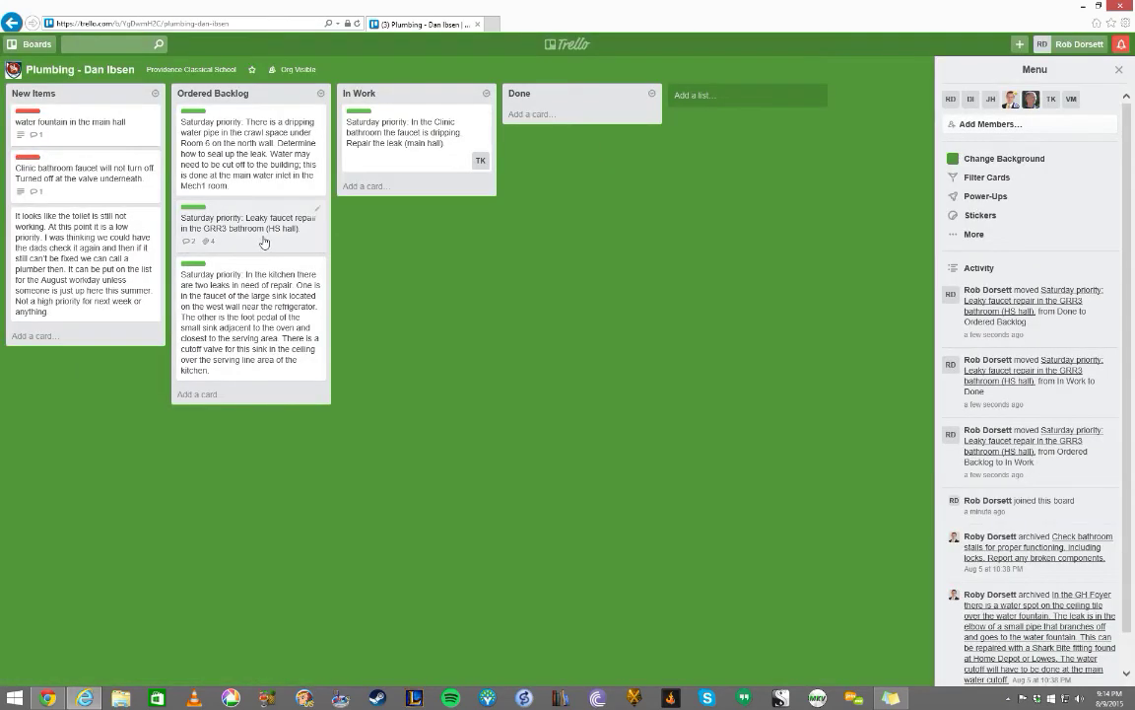
# - Shuffle the Leaky faucet card in Ordered Backlog and restore the original order
pyautogui.moveTo(258, 237)
pyautogui.mouseDown()
pyautogui.moveTo(261, 343)
pyautogui.moveTo(261, 236)
pyautogui.moveTo(235, 168)
pyautogui.moveTo(253, 239)
pyautogui.moveTo(254, 222)
pyautogui.mouseUp()
pyautogui.moveTo(252, 176); pyautogui.dragTo(252, 212)
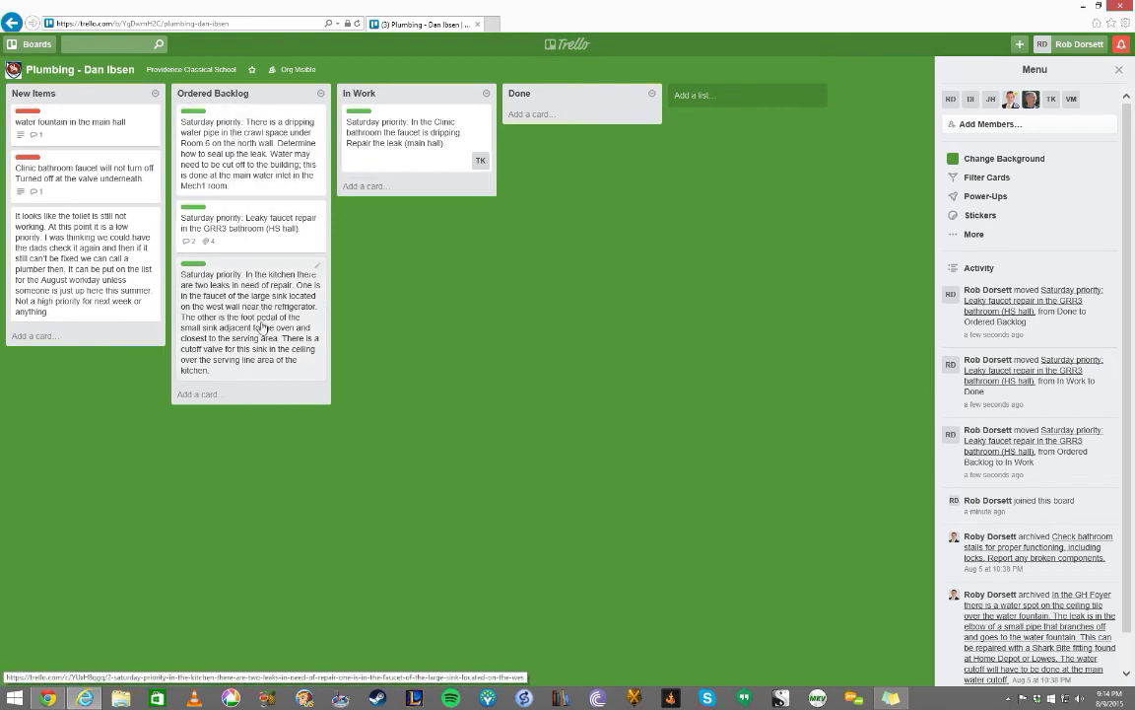
pyautogui.click(30, 44)
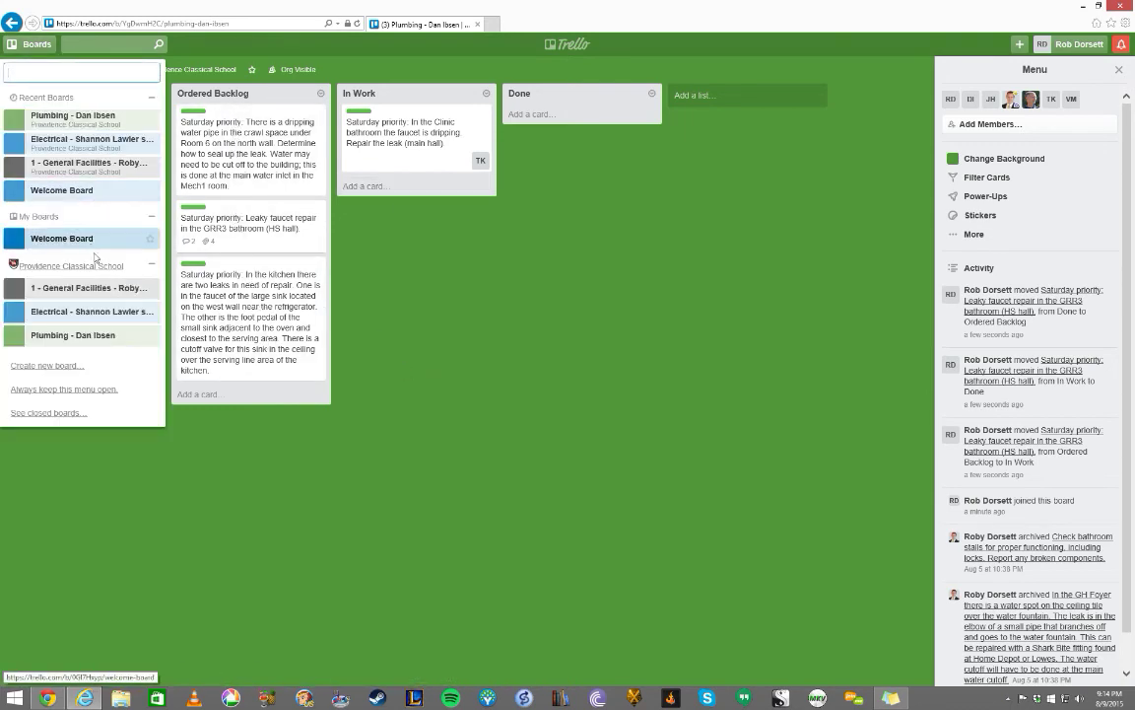
# - Switch to the Electrical board and scroll through its Electrical Backlog list
pyautogui.click(87, 291)
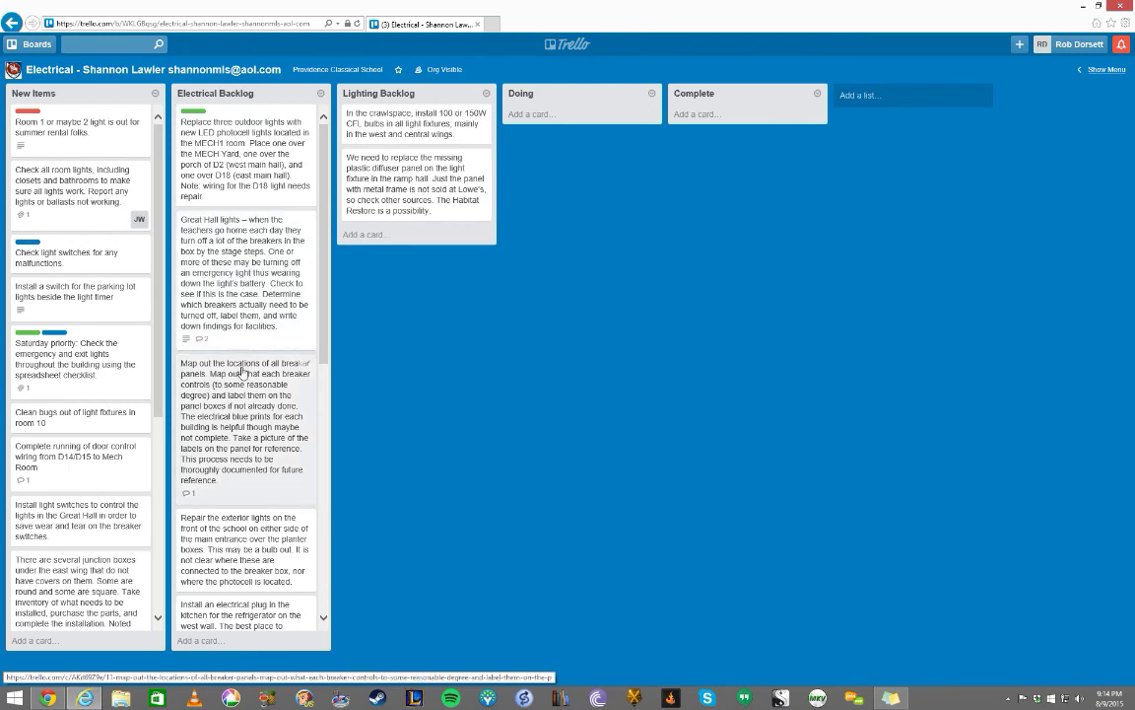
pyautogui.scroll(-5, 243, 371)
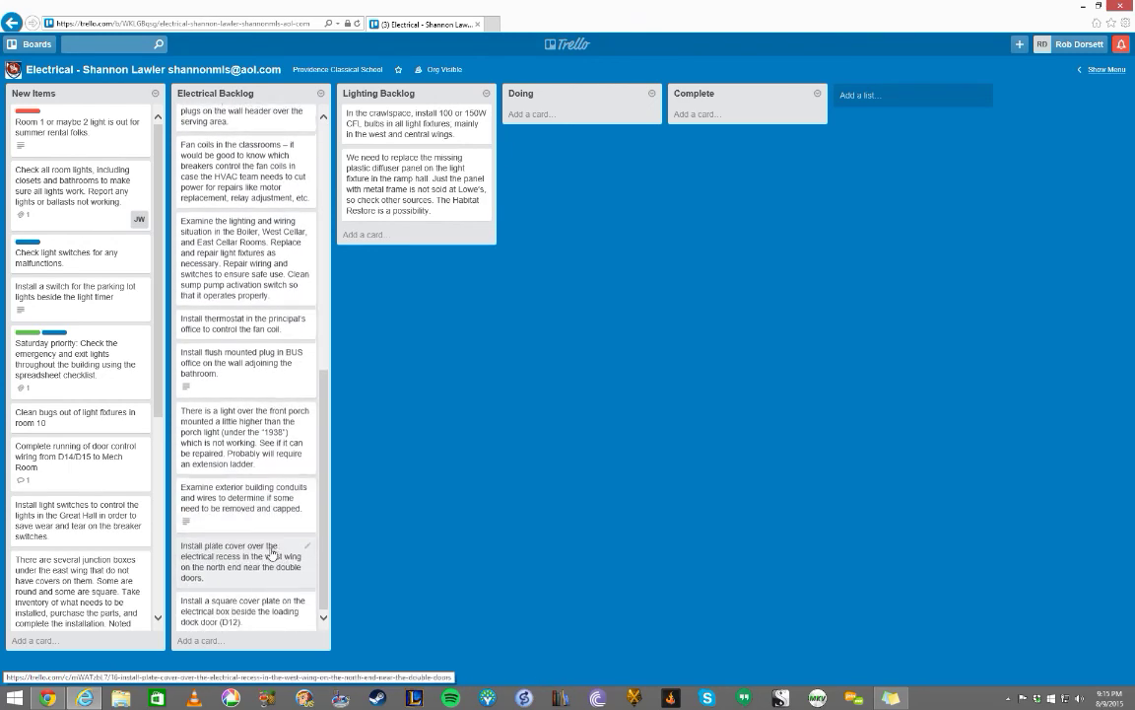
pyautogui.scroll(1, 264, 315)
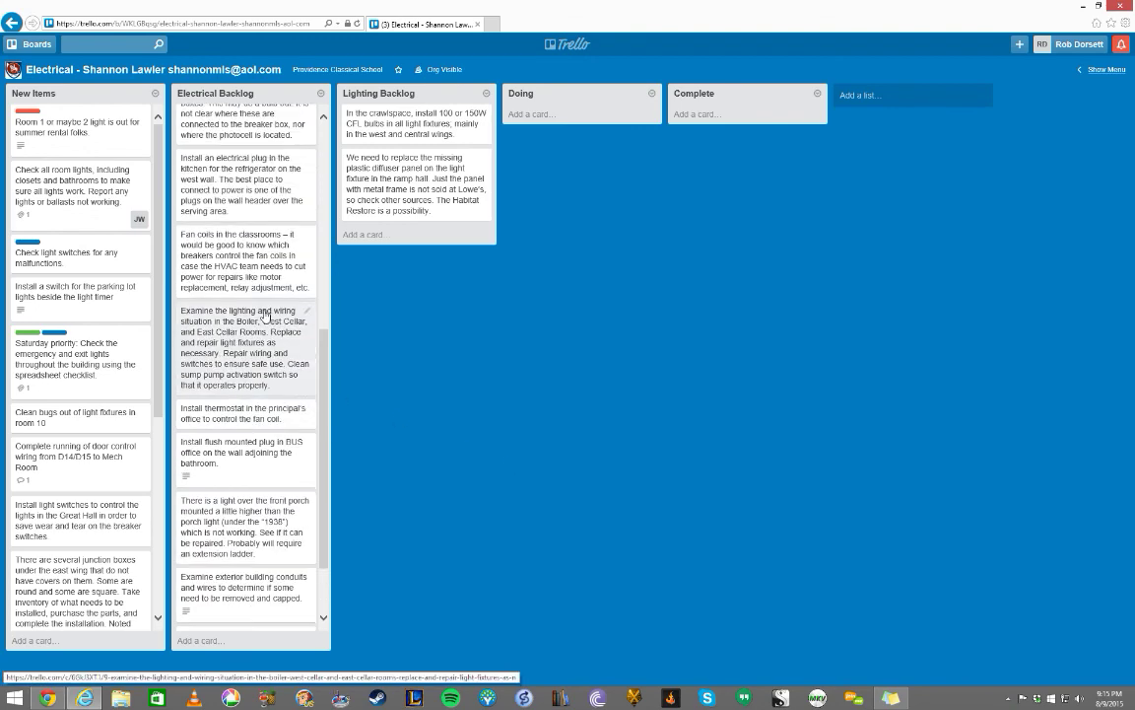
pyautogui.scroll(4, 264, 315)
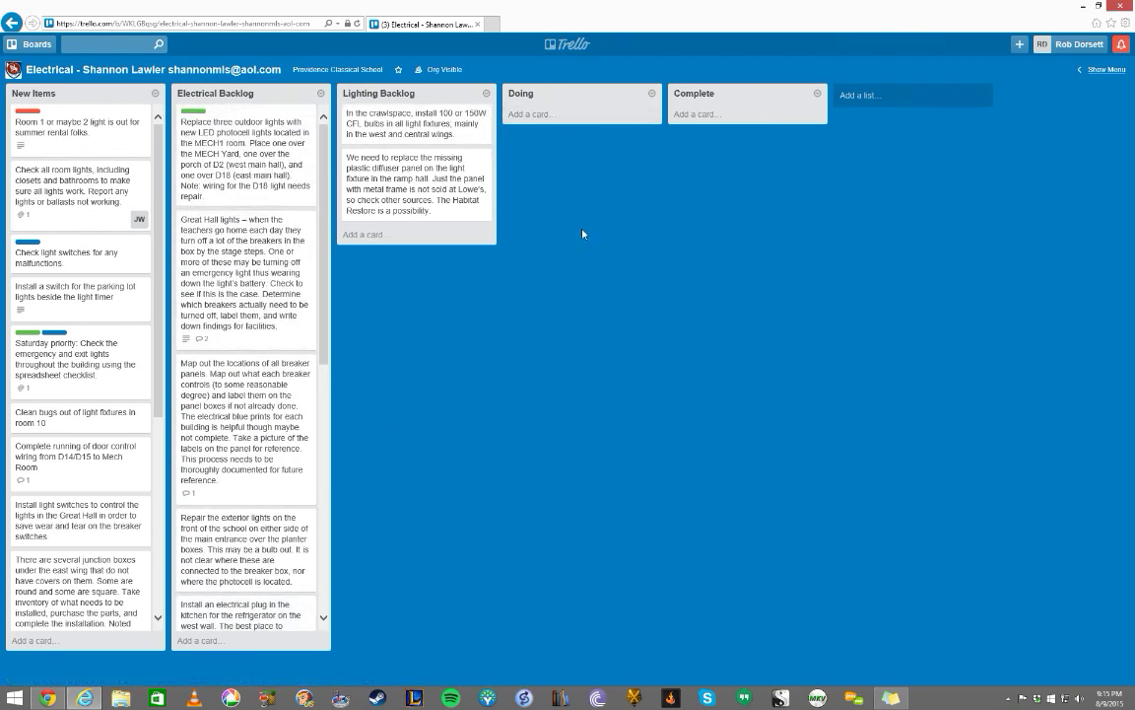